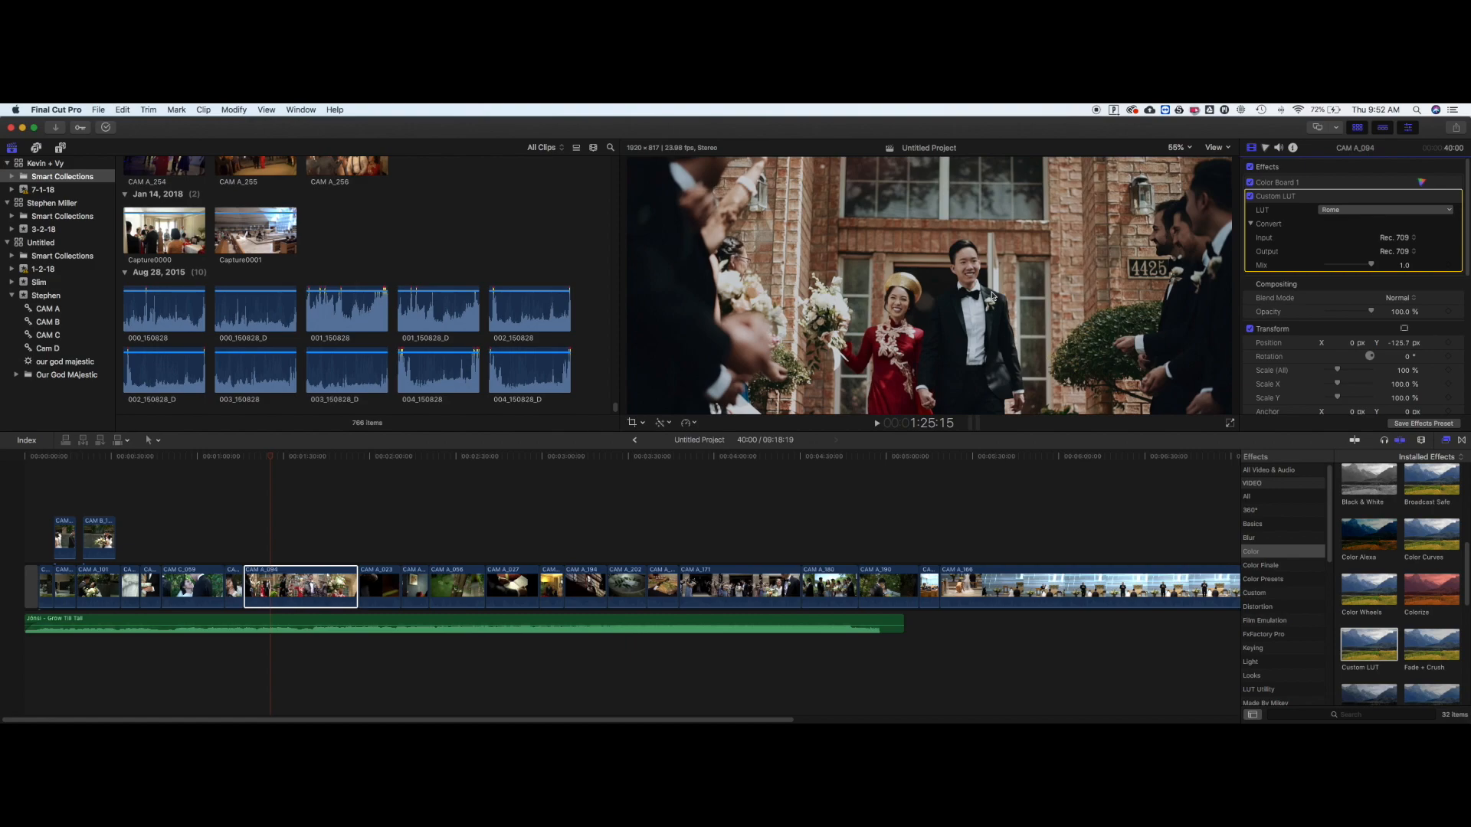
Remove the Custom LUT and Color Board effects from clip CAM A_094 and apply a fresh Color Board effect.
{"action": "left_click", "coordinate": [1314, 204]}
{"action": "key", "text": "Delete"}
{"action": "key", "text": "Delete"}
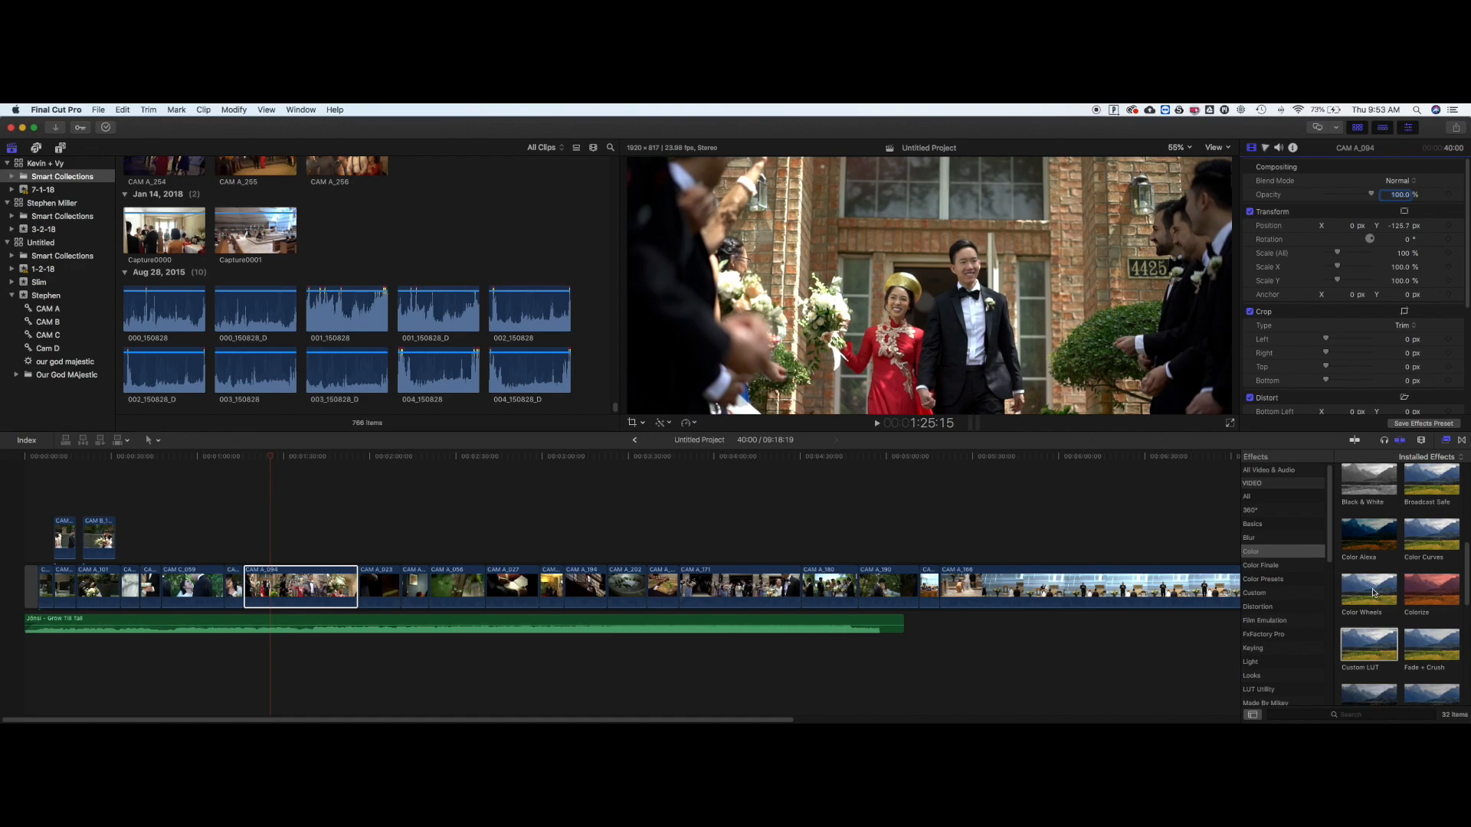
{"action": "scroll", "coordinate": [1371, 597], "scroll_direction": "up", "scroll_amount": 5}
{"action": "left_click_drag", "start_coordinate": [1369, 488], "coordinate": [306, 586]}
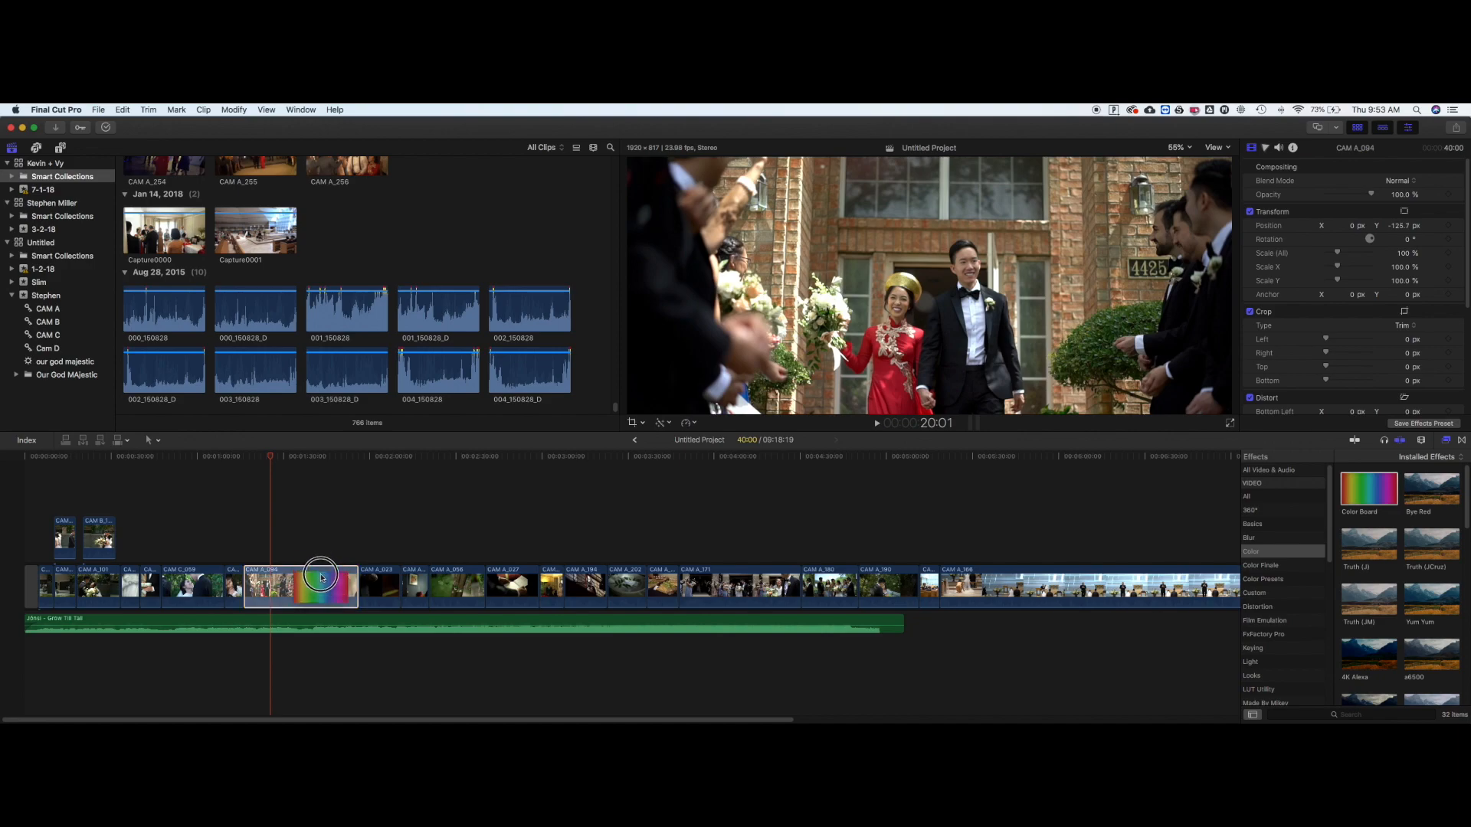
Apply the Custom LUT effect to the same wedding exit clip and set its LUT to Rome.
{"action": "scroll", "coordinate": [1391, 609], "scroll_direction": "down", "scroll_amount": 5}
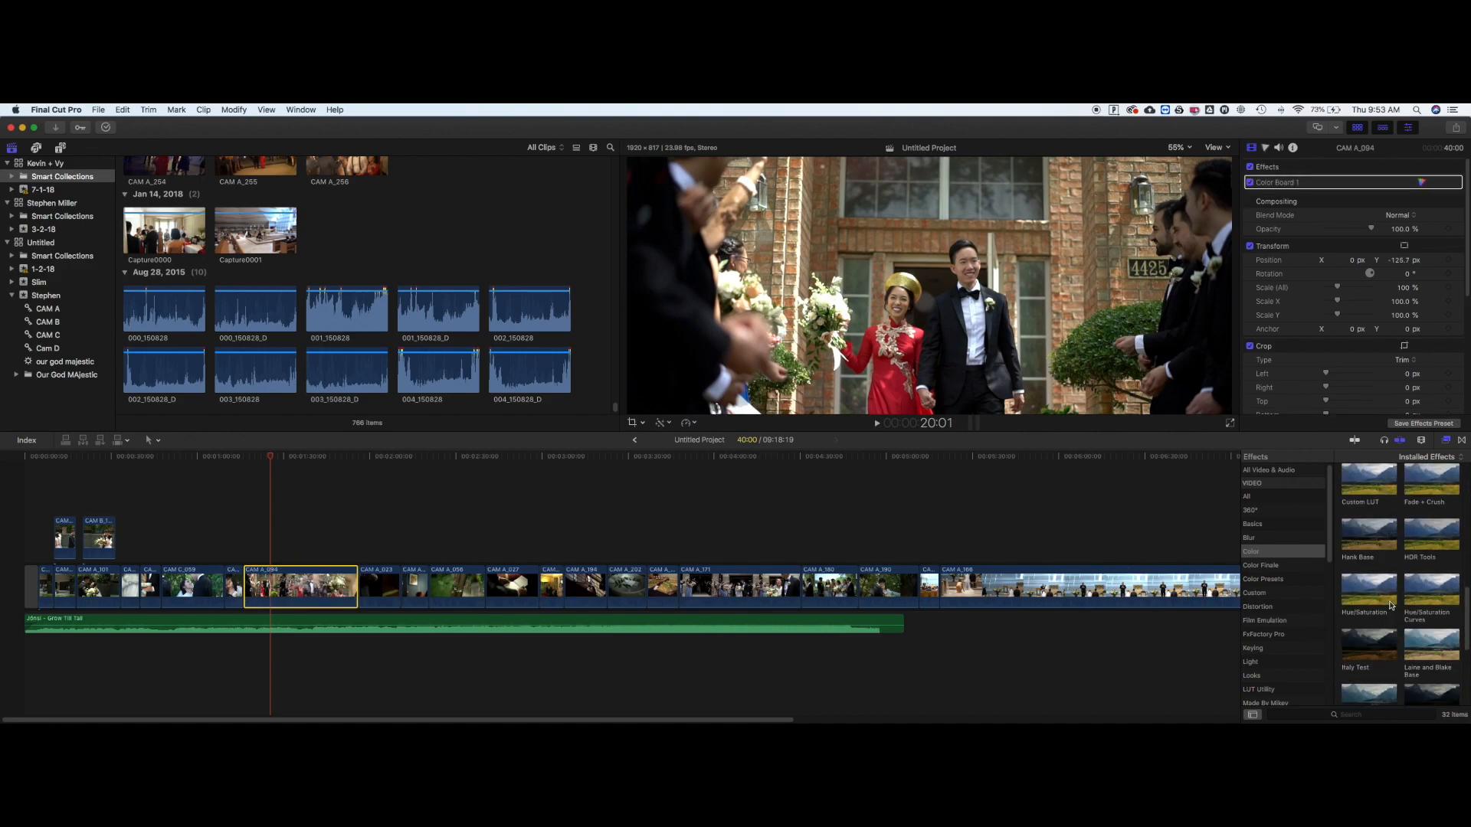
{"action": "scroll", "coordinate": [1391, 609], "scroll_direction": "up", "scroll_amount": 3}
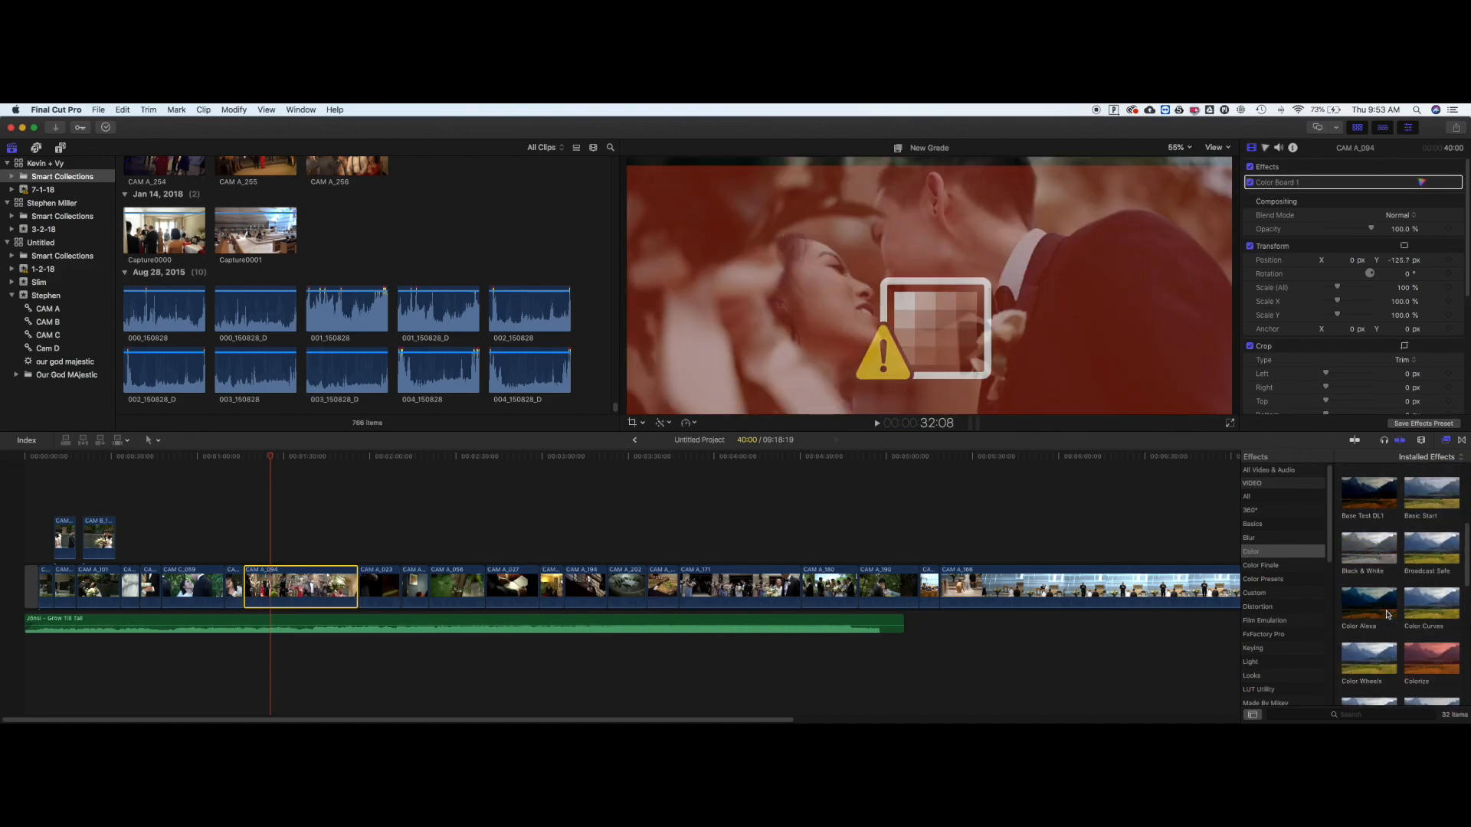
{"action": "scroll", "coordinate": [1377, 616], "scroll_direction": "down", "scroll_amount": 1}
{"action": "left_click_drag", "start_coordinate": [1372, 606], "coordinate": [276, 578]}
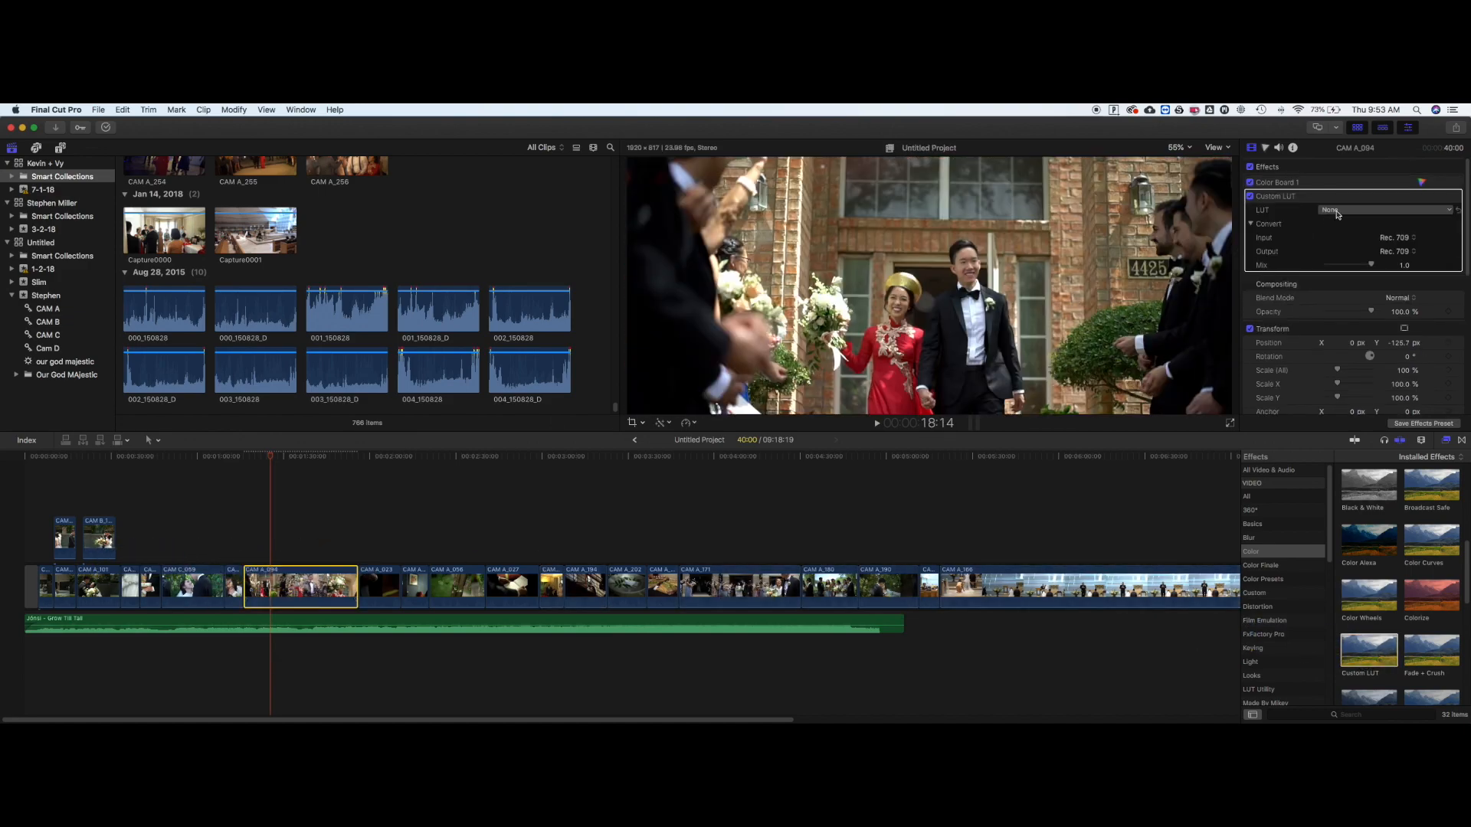
{"action": "left_click", "coordinate": [1337, 211]}
{"action": "left_click", "coordinate": [1352, 412]}
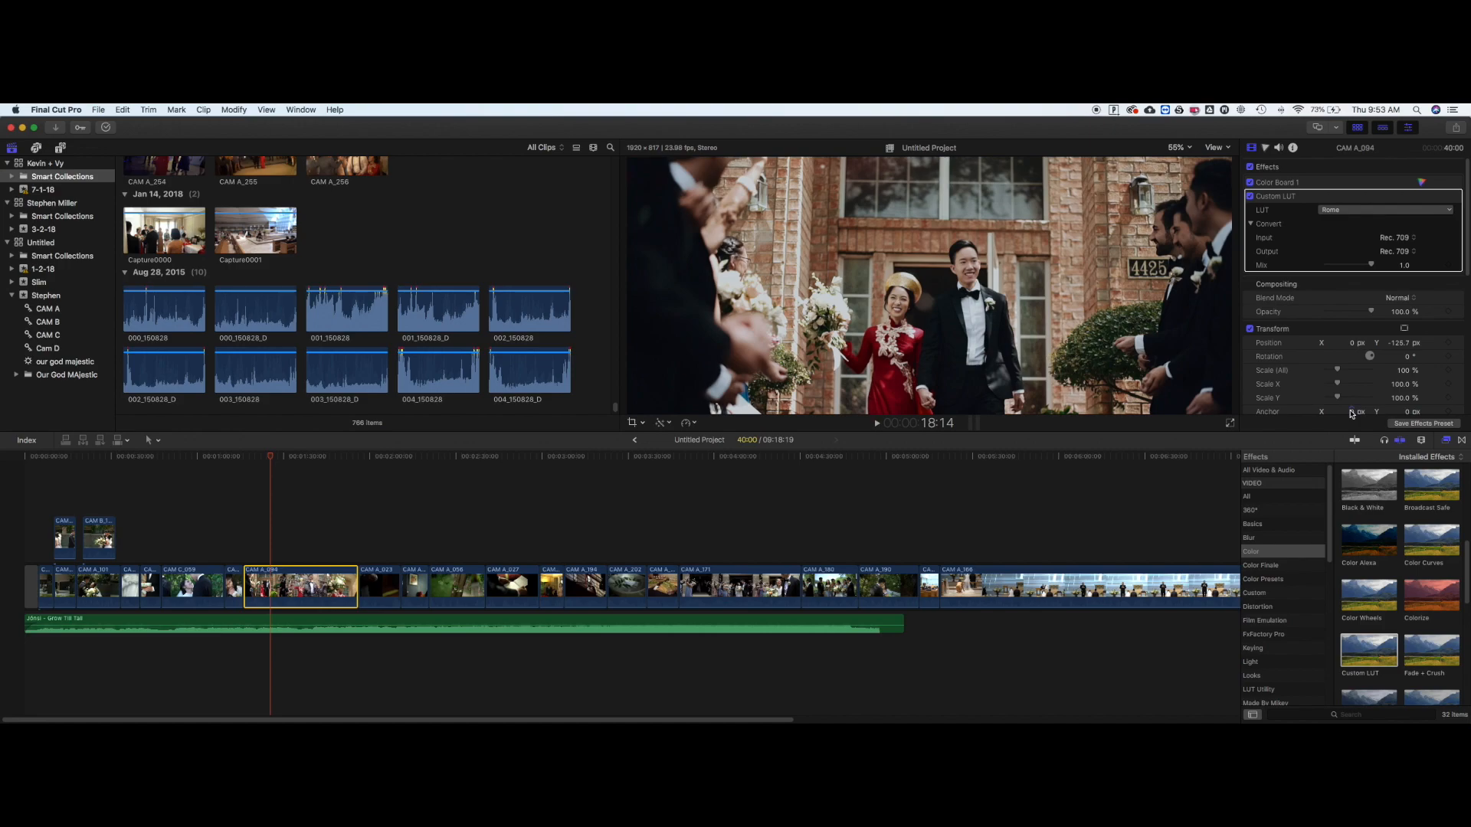
Lower the highlights exposure to -18% in the wedding exit clip's Color Board.
{"action": "left_click", "coordinate": [1319, 184]}
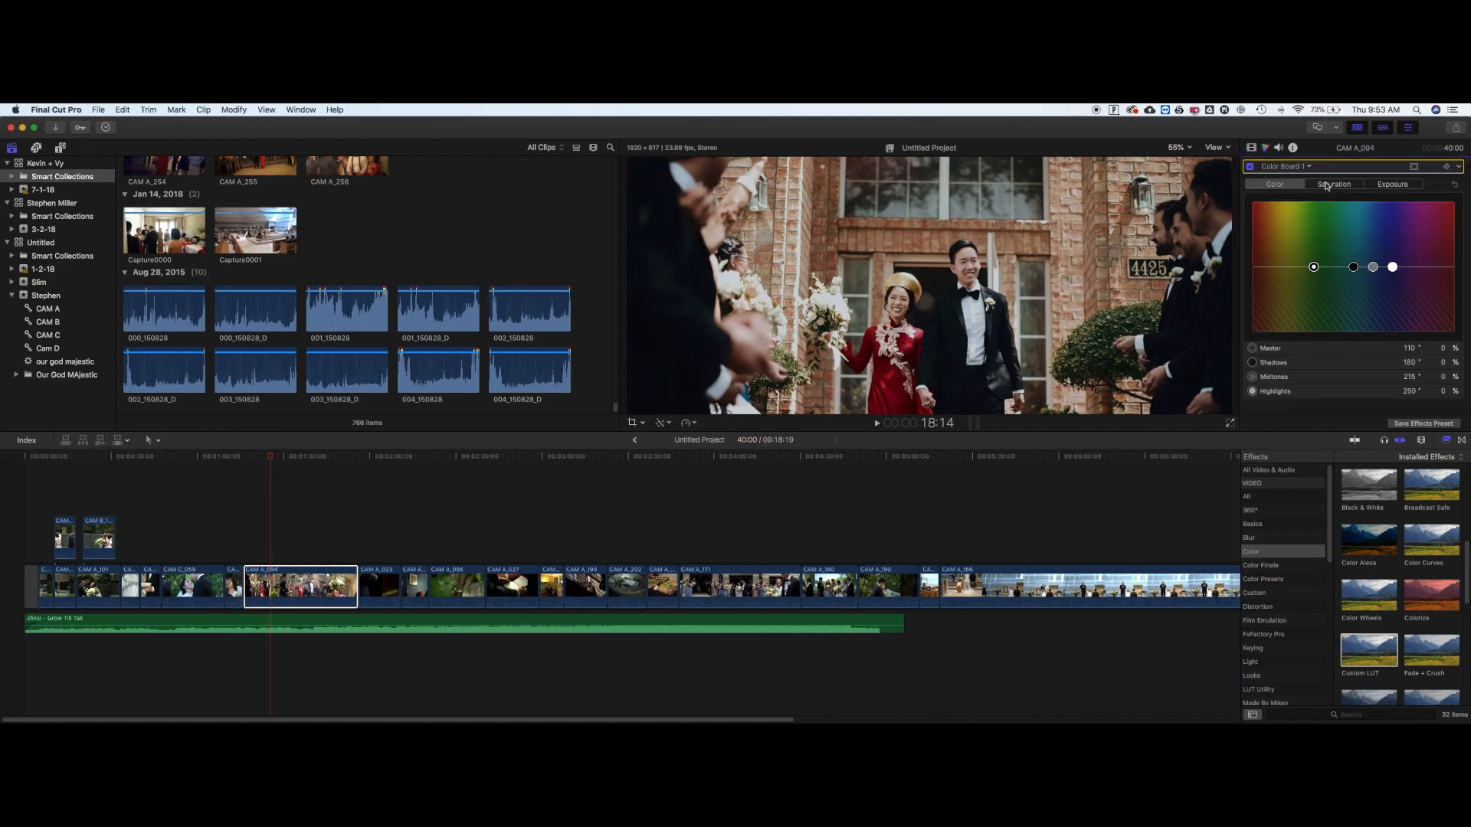
{"action": "left_click", "coordinate": [1418, 186]}
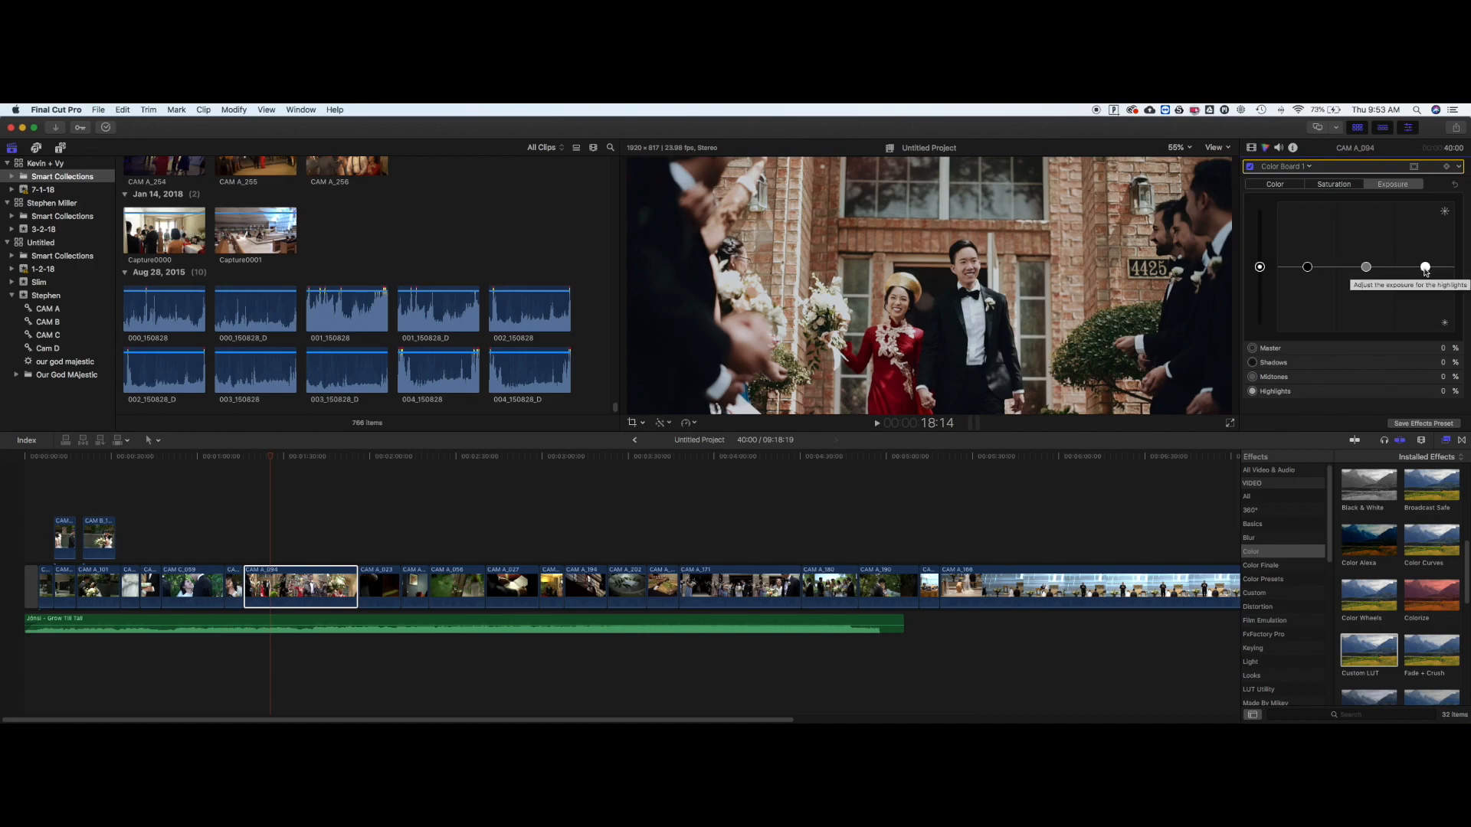
{"action": "left_click_drag", "start_coordinate": [1425, 268], "coordinate": [1423, 289]}
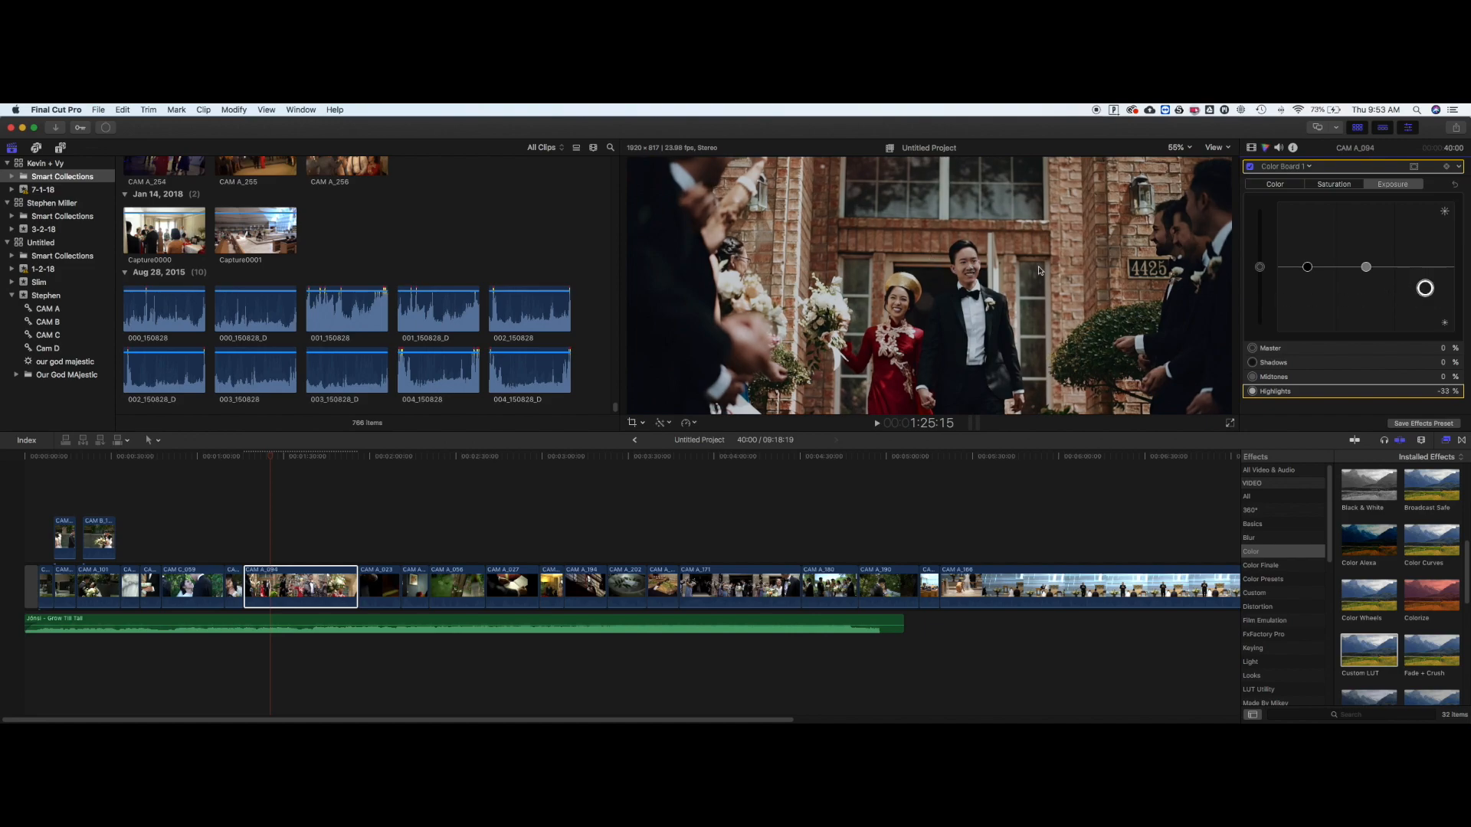
{"action": "left_click_drag", "start_coordinate": [1423, 289], "coordinate": [1425, 279]}
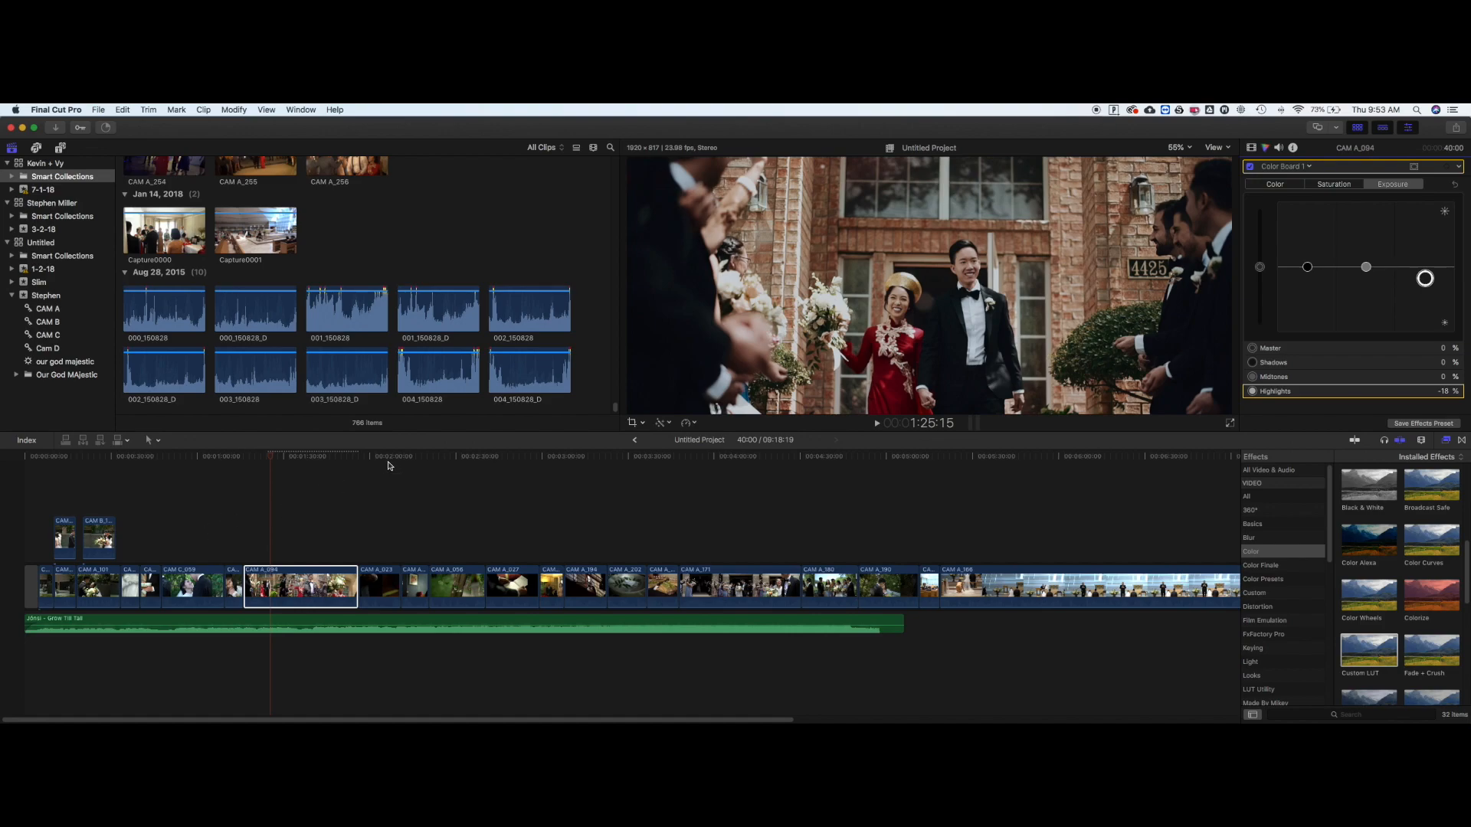
Reset the exposure and color adjustments in the Color Board of the ivy branch clip around 2:30:01.
{"action": "left_click", "coordinate": [455, 459]}
{"action": "left_click", "coordinate": [460, 582]}
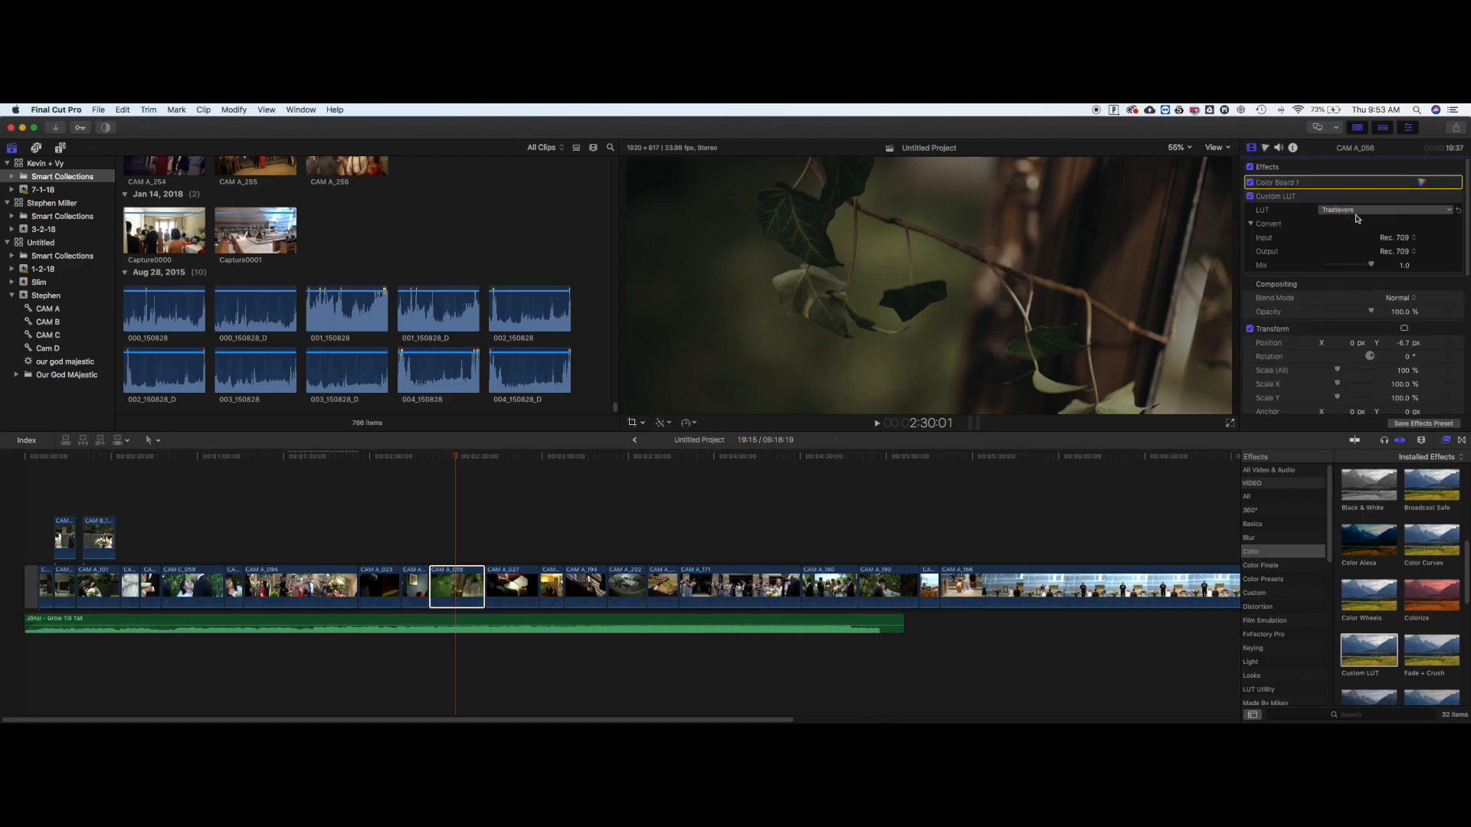
{"action": "left_click", "coordinate": [1355, 210]}
{"action": "left_click", "coordinate": [1354, 211]}
{"action": "double_click", "coordinate": [1339, 182]}
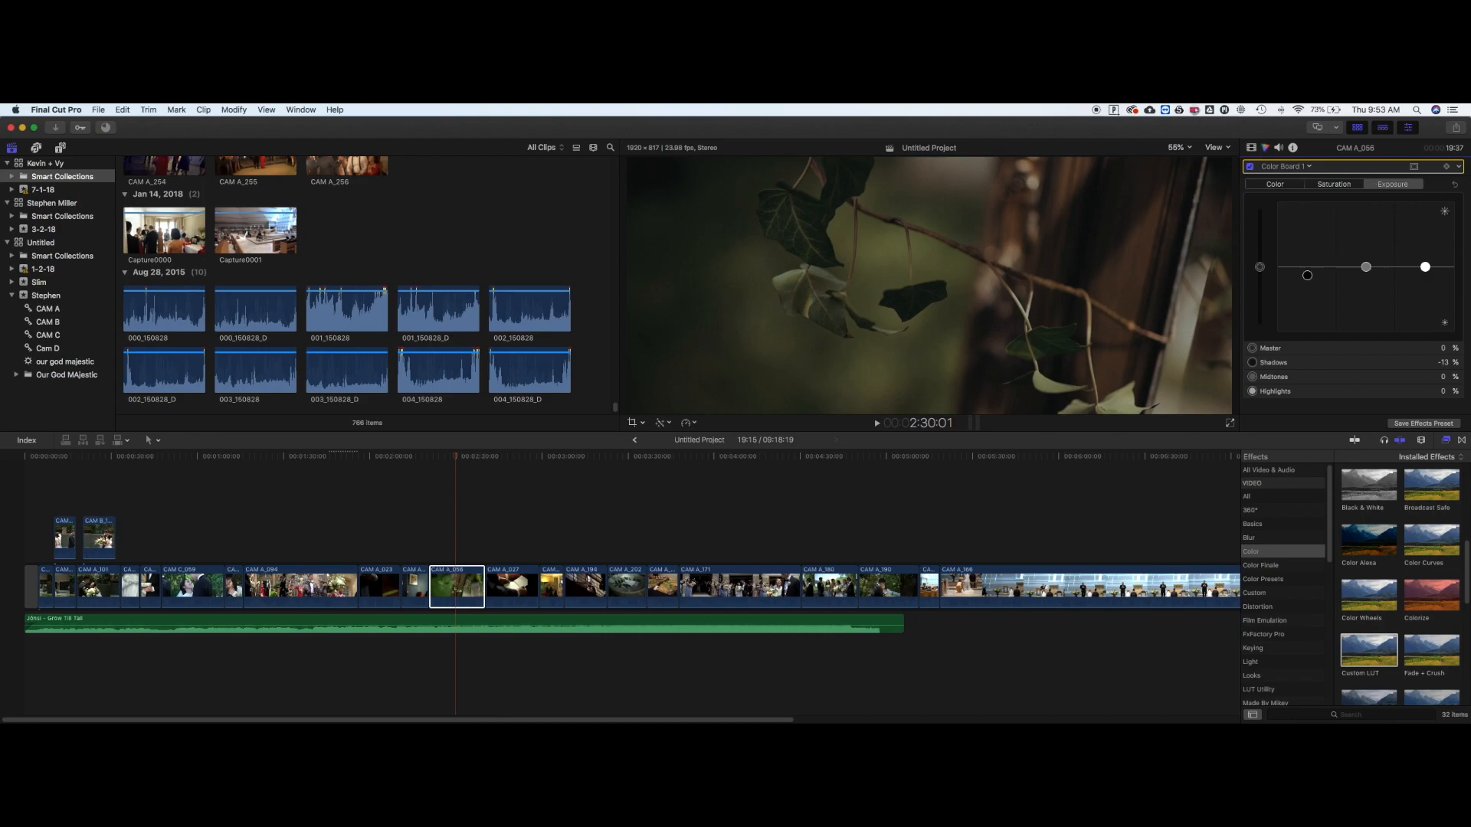
{"action": "left_click", "coordinate": [1453, 188]}
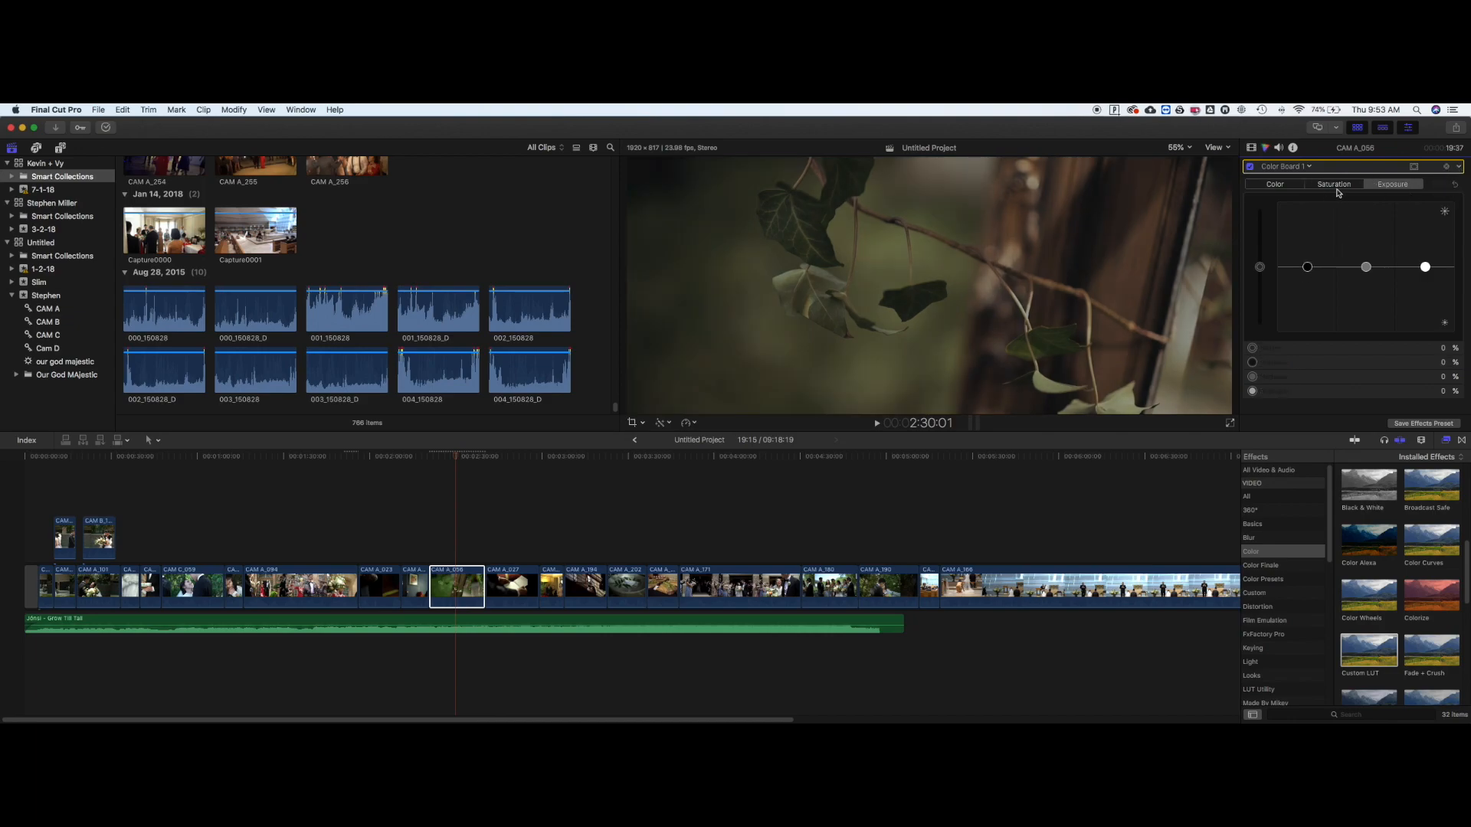
{"action": "left_click", "coordinate": [1274, 183]}
{"action": "left_click", "coordinate": [1456, 188]}
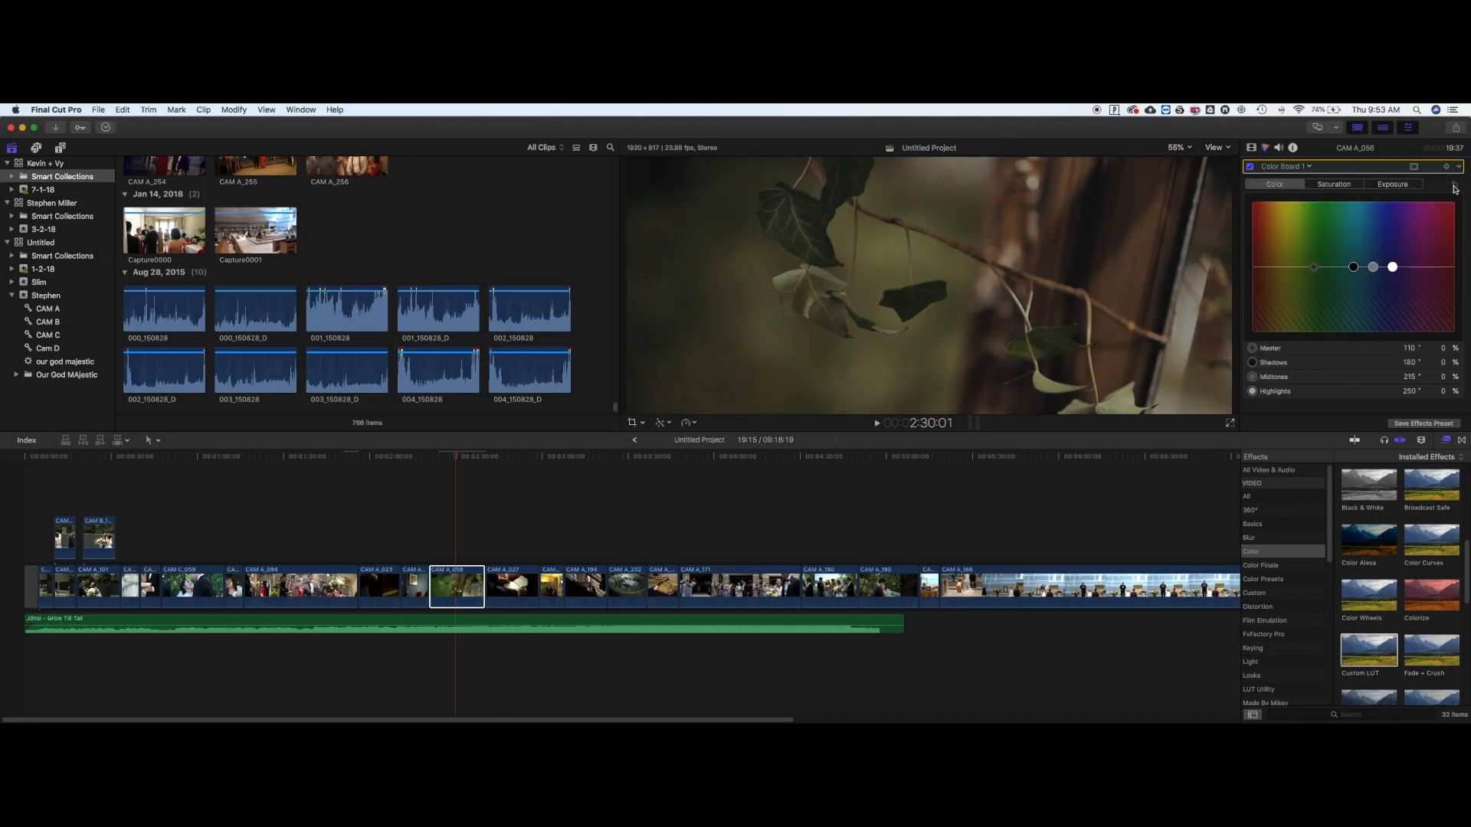
Disable the ivy branch clip's Color Board and compare the image with the Custom LUT effect off and on.
{"action": "left_click", "coordinate": [1251, 148]}
{"action": "left_click", "coordinate": [1251, 183]}
{"action": "left_click", "coordinate": [1250, 197]}
{"action": "left_click", "coordinate": [1251, 197]}
{"action": "left_click", "coordinate": [1251, 197]}
{"action": "left_click", "coordinate": [1250, 197]}
{"action": "left_click", "coordinate": [1250, 197]}
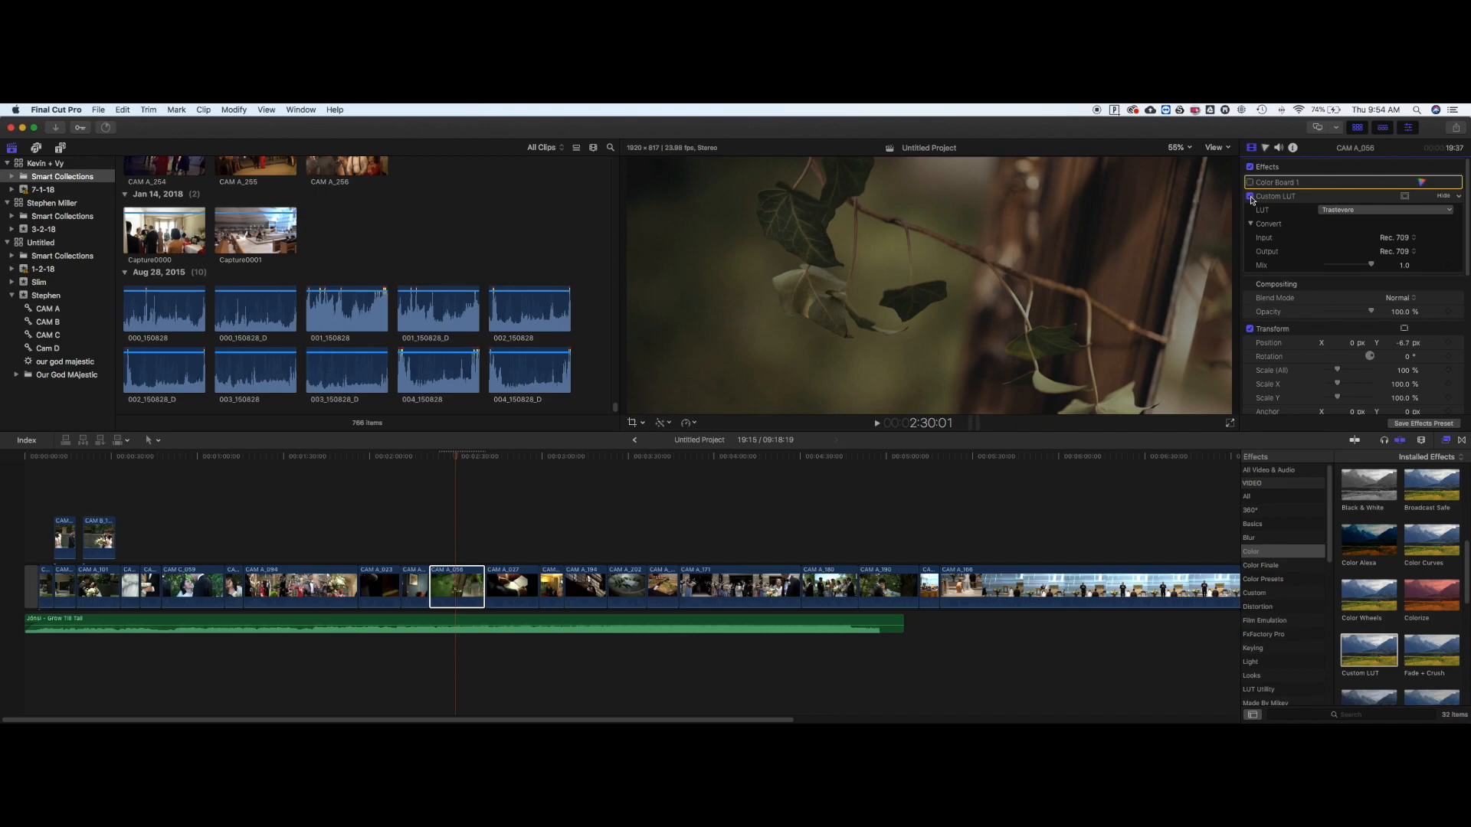
Try the Rome LUT on the ivy branch clip, and set its Custom LUT to Amalfi instead.
{"action": "left_click", "coordinate": [1333, 209]}
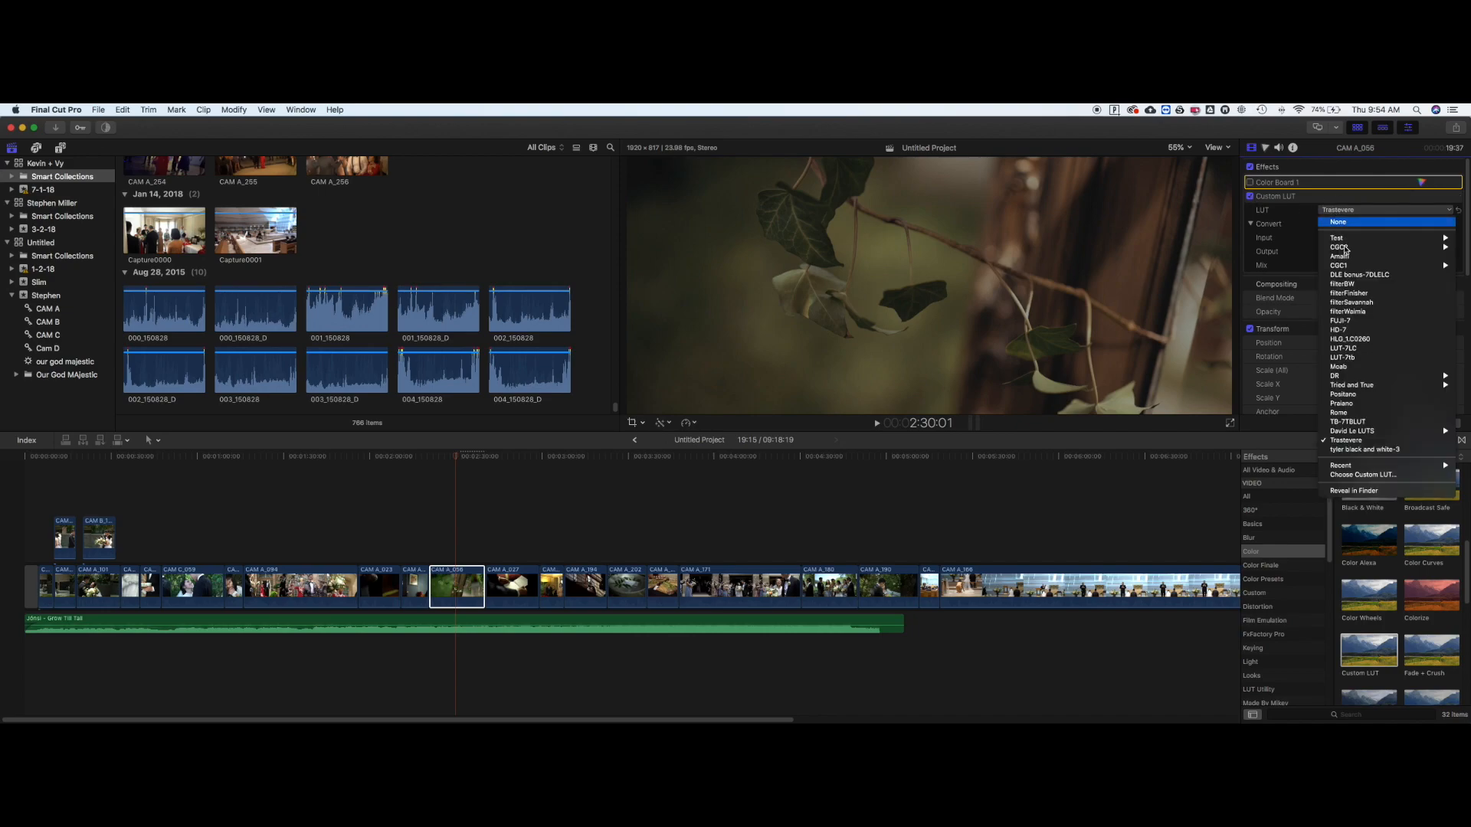
{"action": "left_click", "coordinate": [1348, 412]}
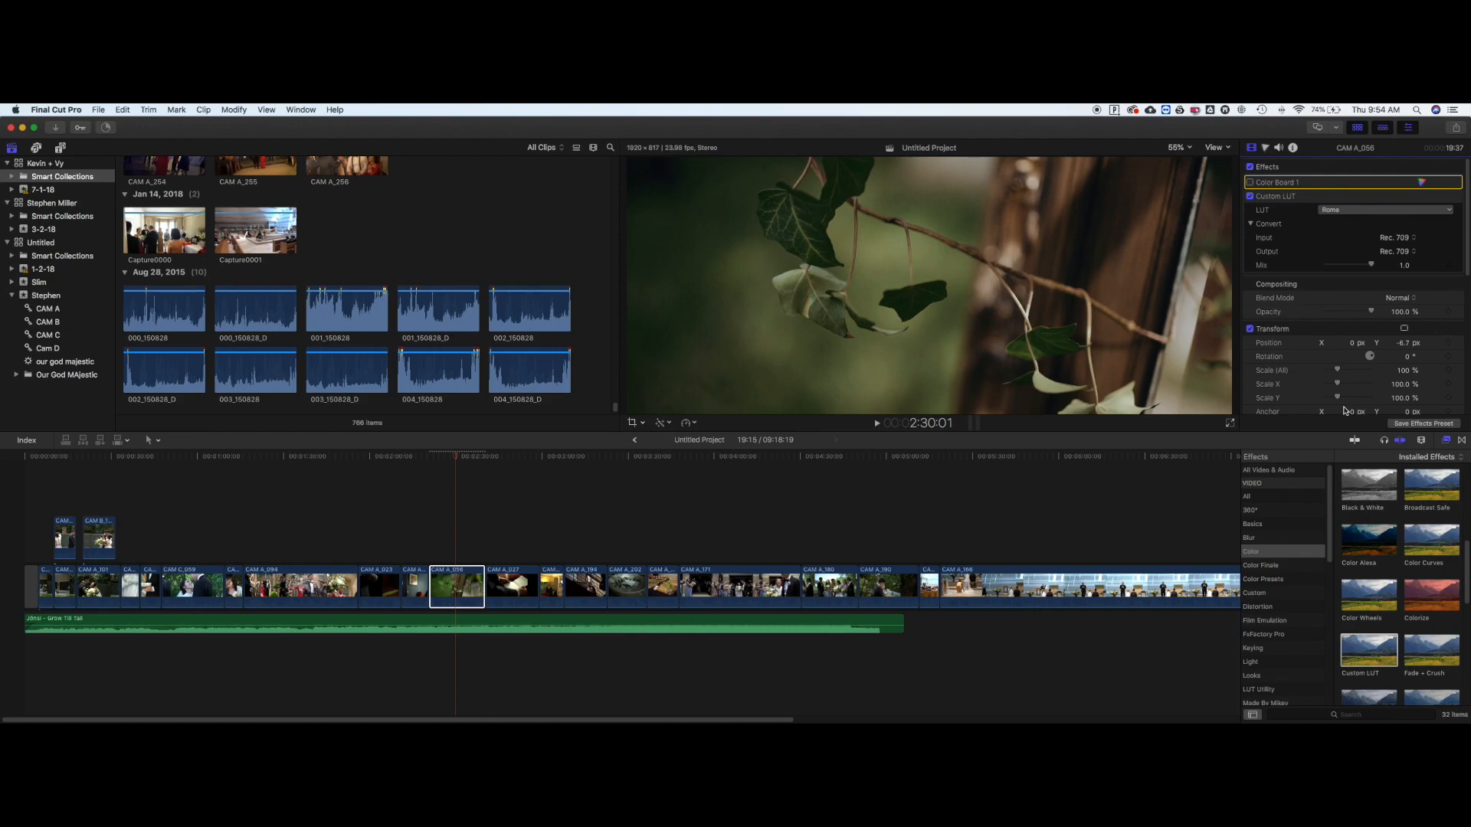
{"action": "left_click", "coordinate": [1343, 211]}
{"action": "left_click", "coordinate": [1353, 262]}
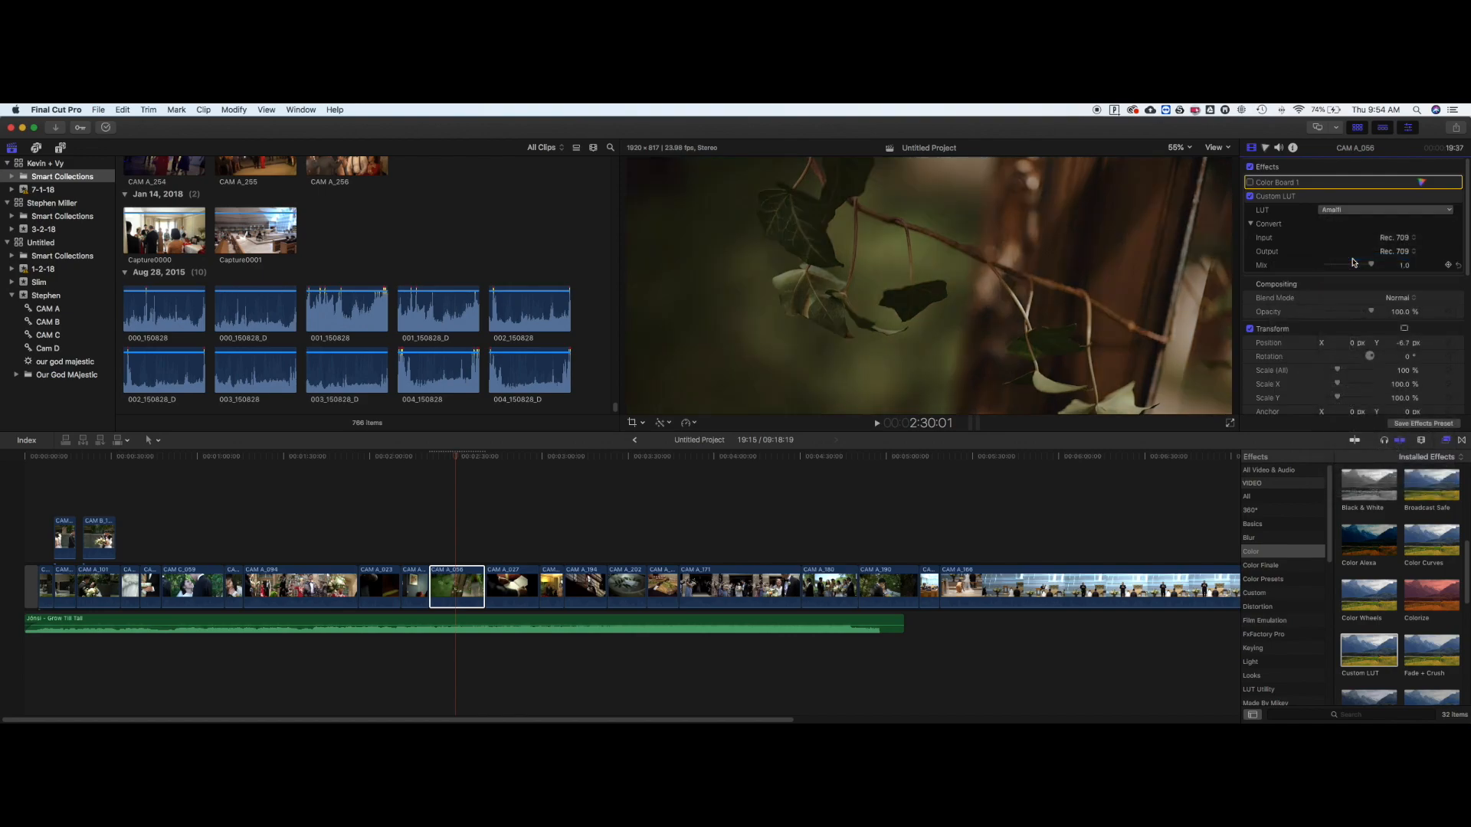
Re-enable the ivy branch clip's Color Board and set the shadows color to 65° at -18%.
{"action": "left_click", "coordinate": [1250, 182]}
{"action": "left_click", "coordinate": [1273, 184]}
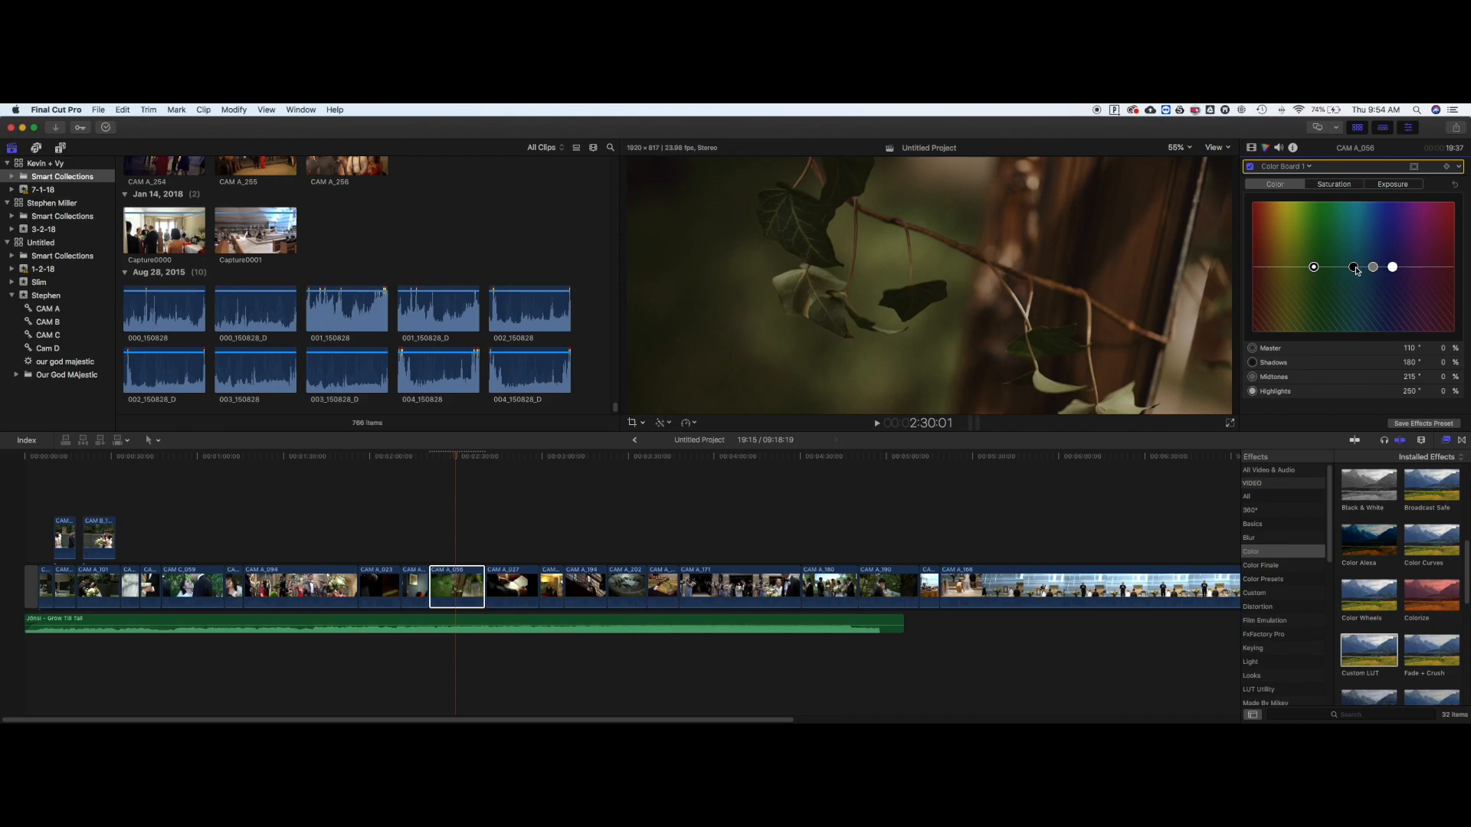
{"action": "left_click_drag", "start_coordinate": [1354, 269], "coordinate": [1289, 278]}
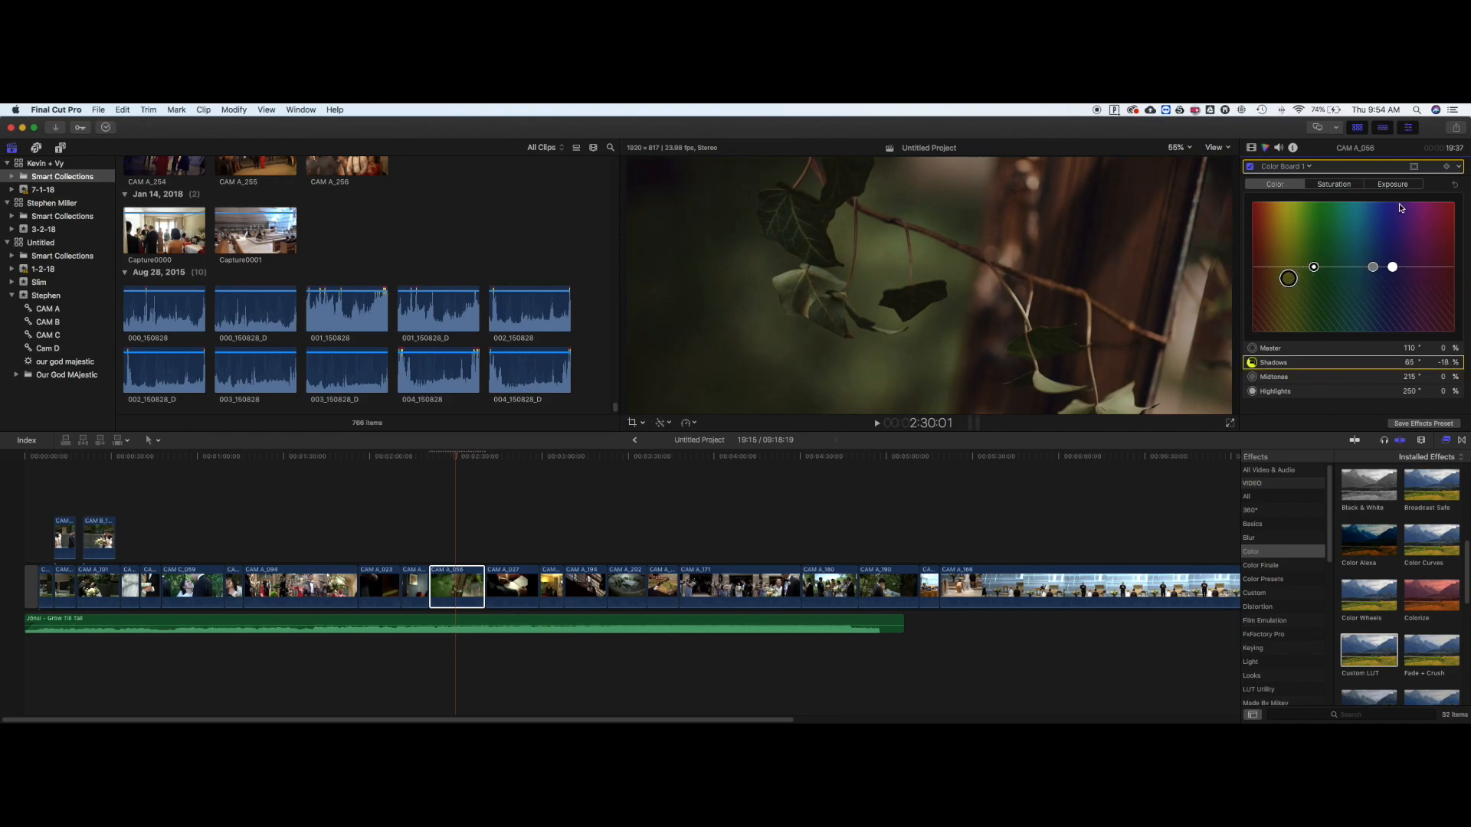
Raise the ivy branch clip's highlights exposure to 28% and return to its effects list.
{"action": "left_click", "coordinate": [1393, 184]}
{"action": "left_click_drag", "start_coordinate": [1424, 267], "coordinate": [1425, 247]}
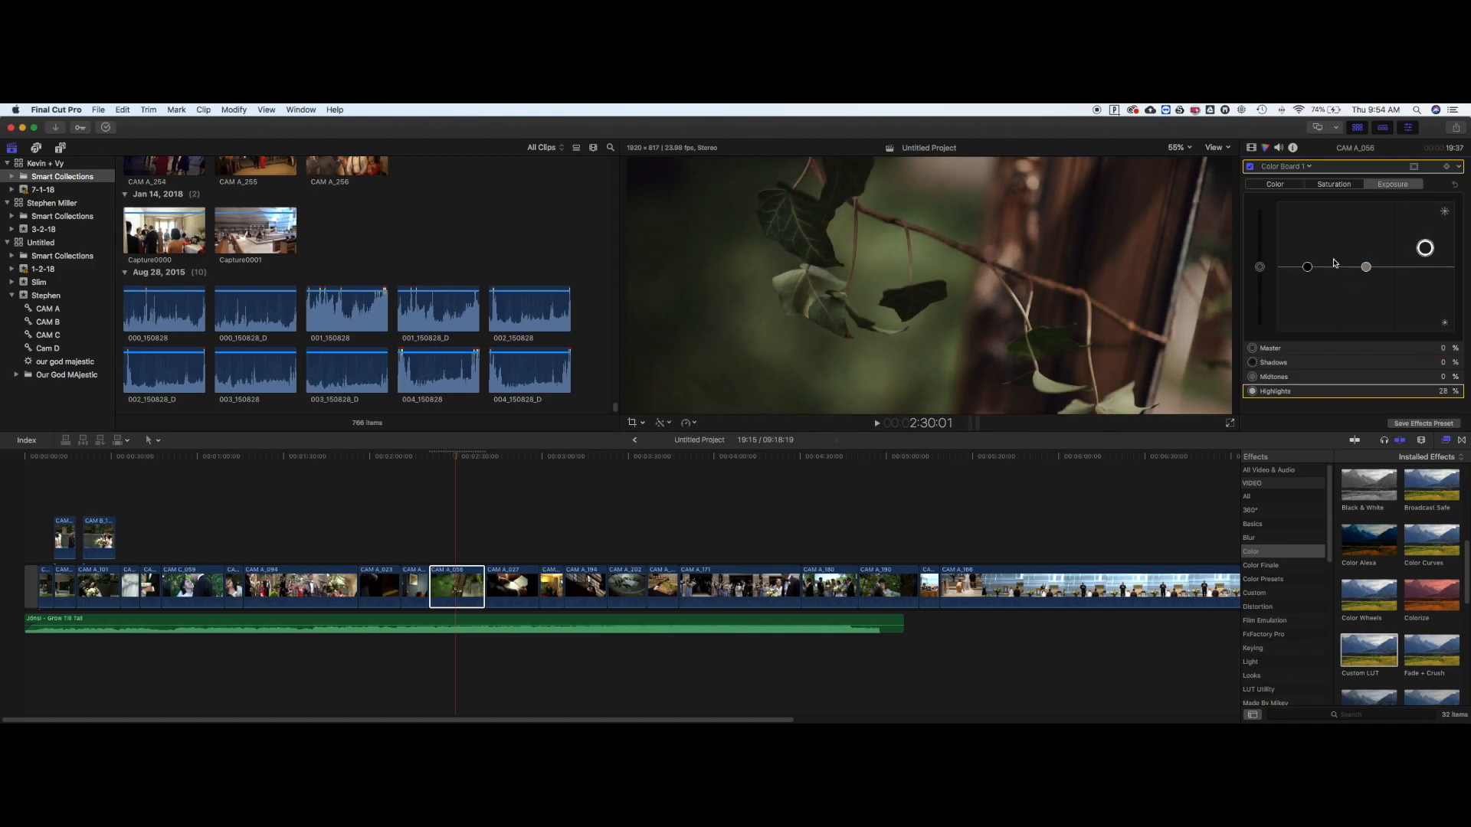
{"action": "left_click", "coordinate": [1295, 186]}
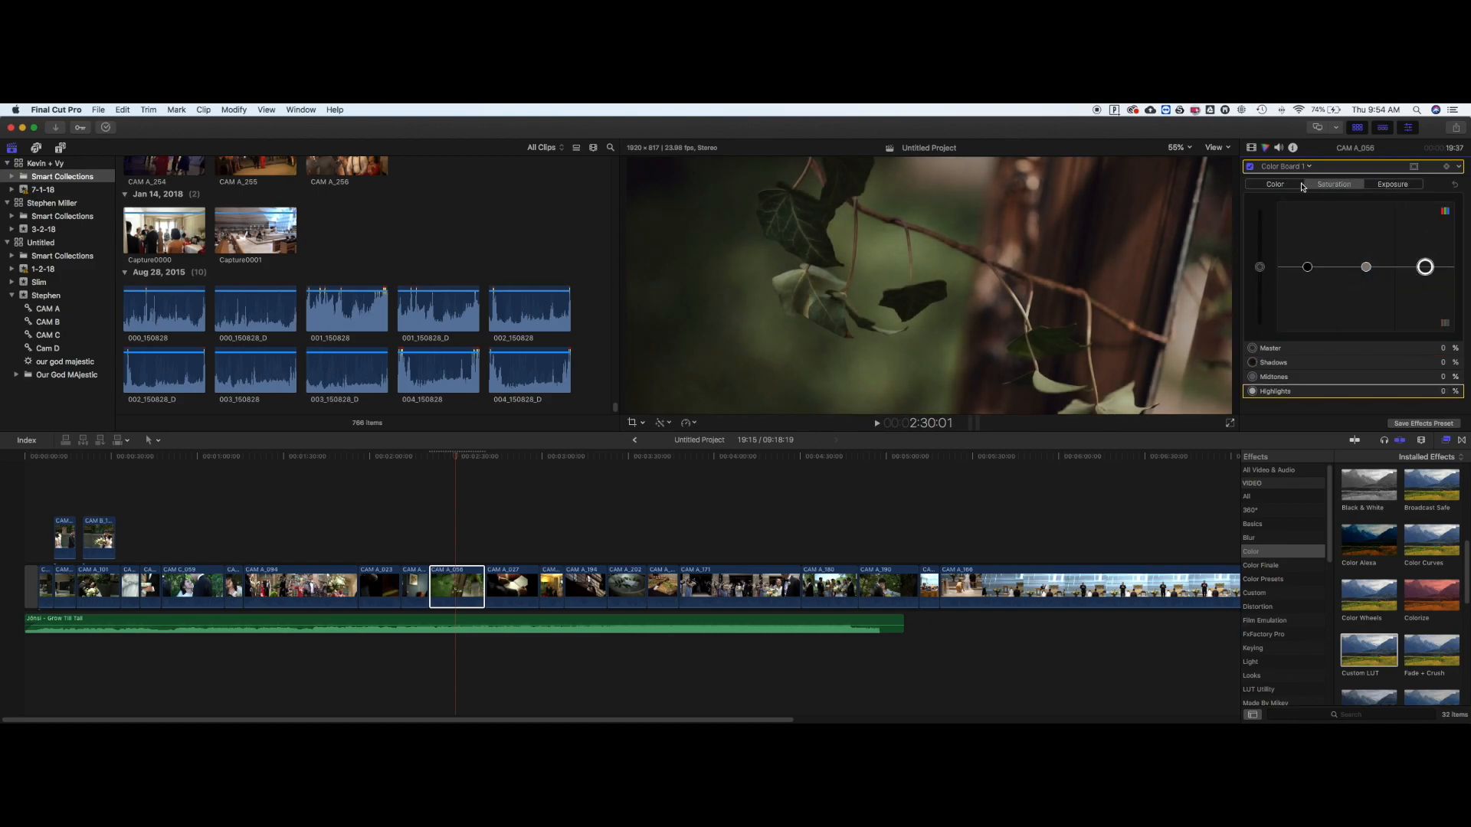
{"action": "left_click", "coordinate": [1251, 147]}
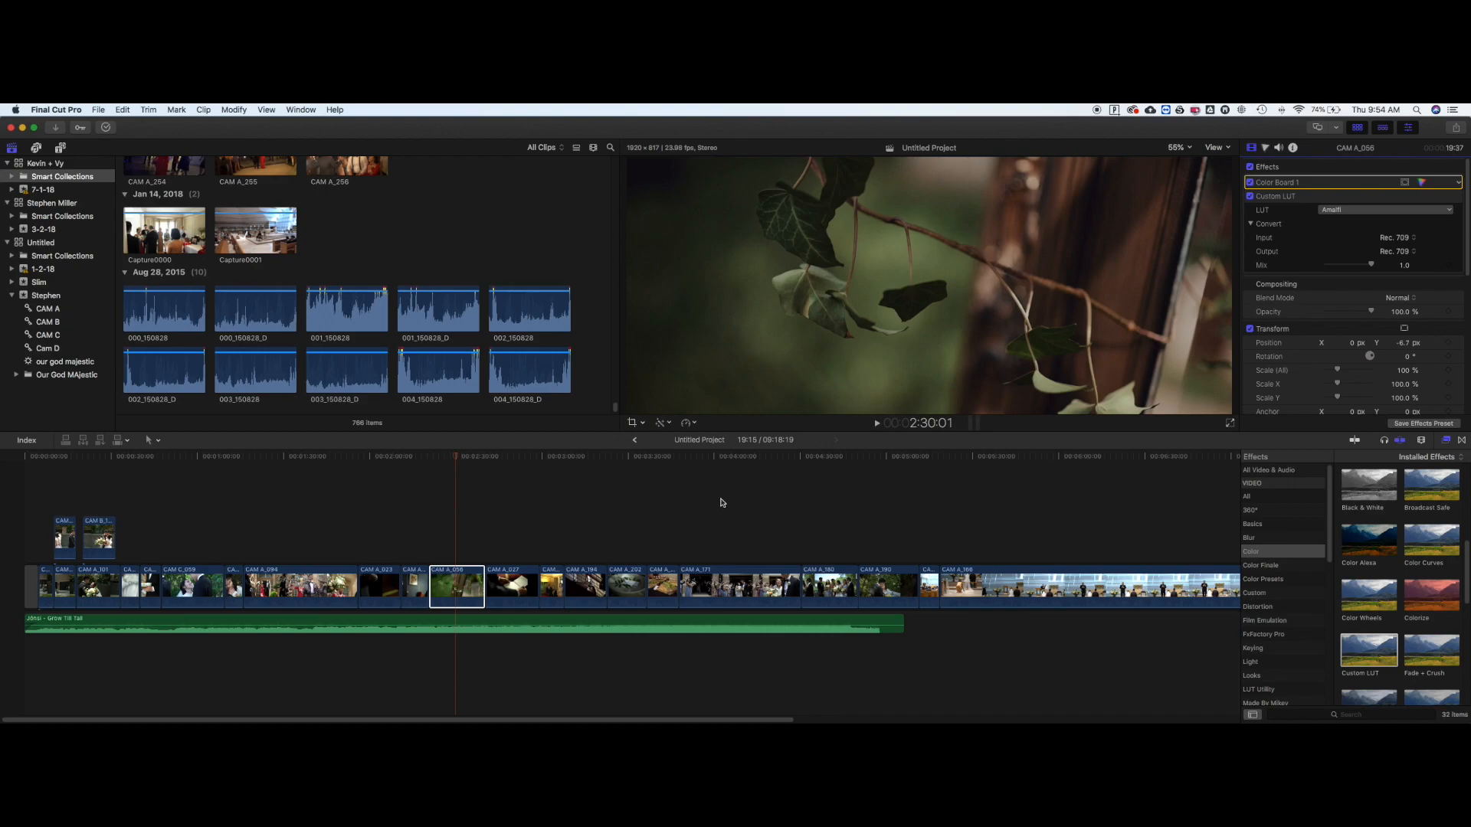
Disable the Color Board on the handwritten notebook clip around 2:48:01 and compare the image with its Custom LUT off and on.
{"action": "left_click", "coordinate": [506, 477]}
{"action": "left_click", "coordinate": [519, 590]}
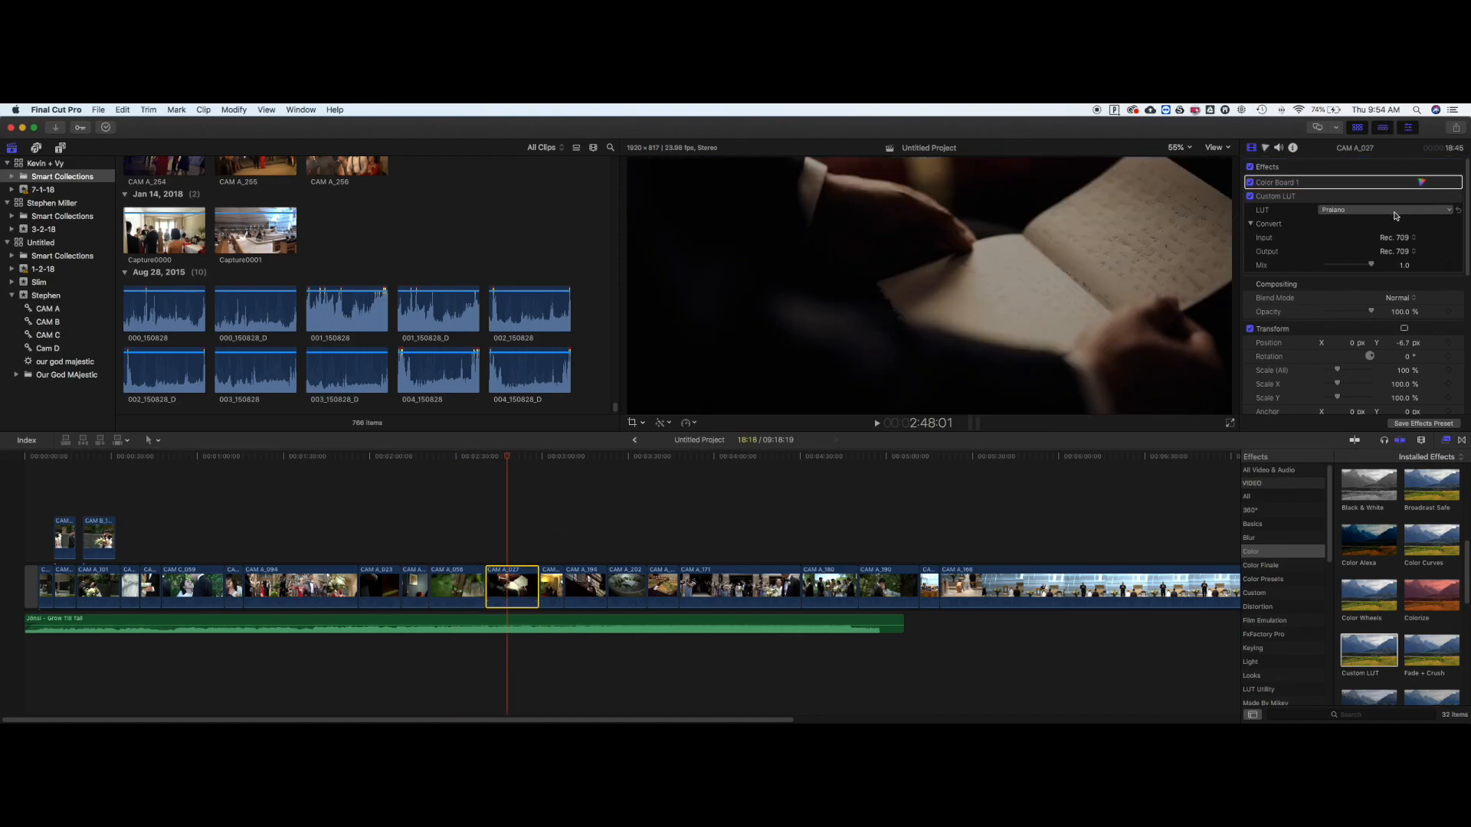
{"action": "left_click", "coordinate": [1251, 196]}
{"action": "left_click", "coordinate": [1251, 196]}
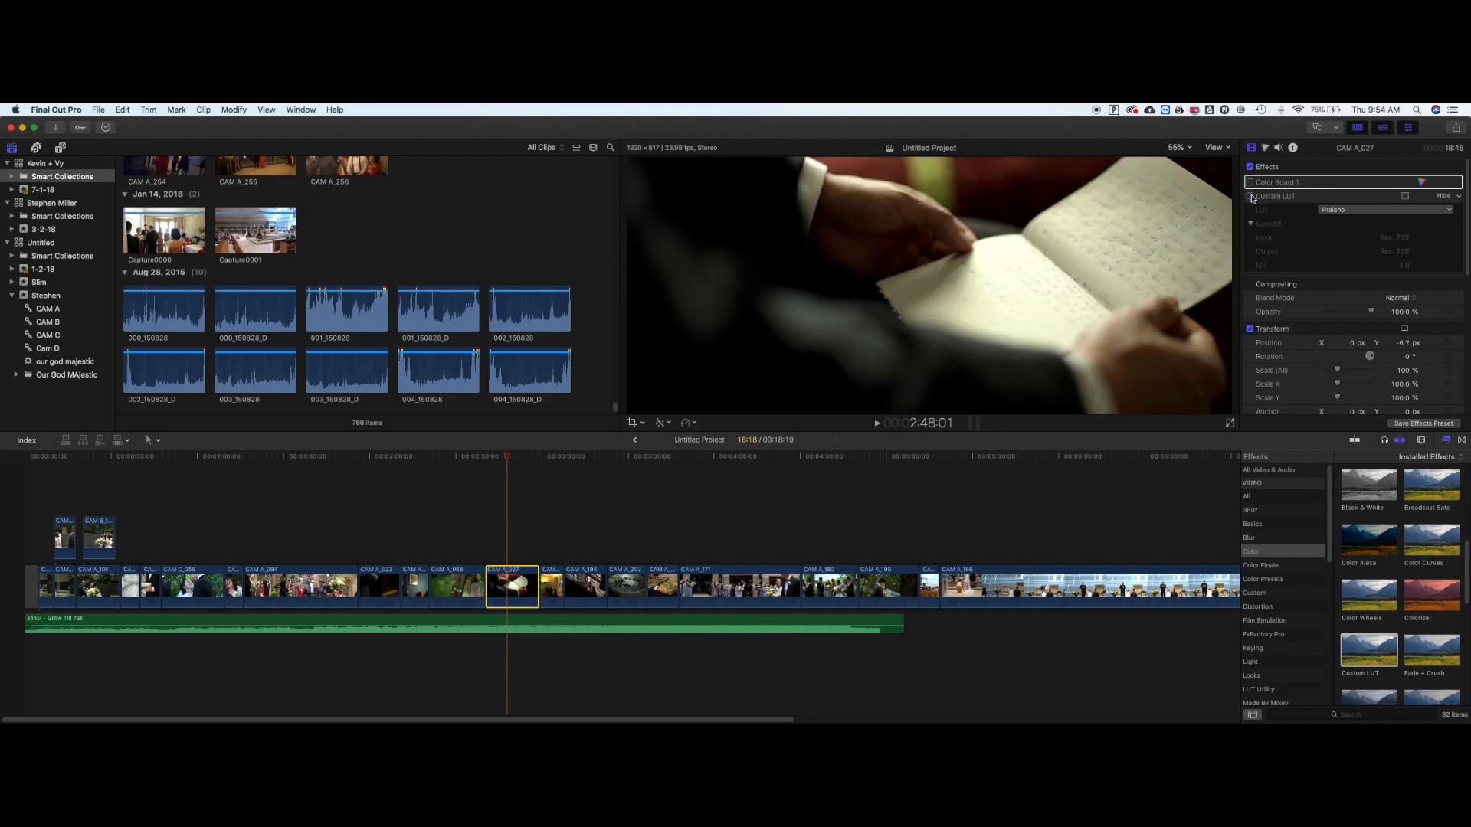
{"action": "left_click", "coordinate": [1251, 196]}
{"action": "left_click", "coordinate": [1251, 196]}
{"action": "left_click", "coordinate": [1251, 196]}
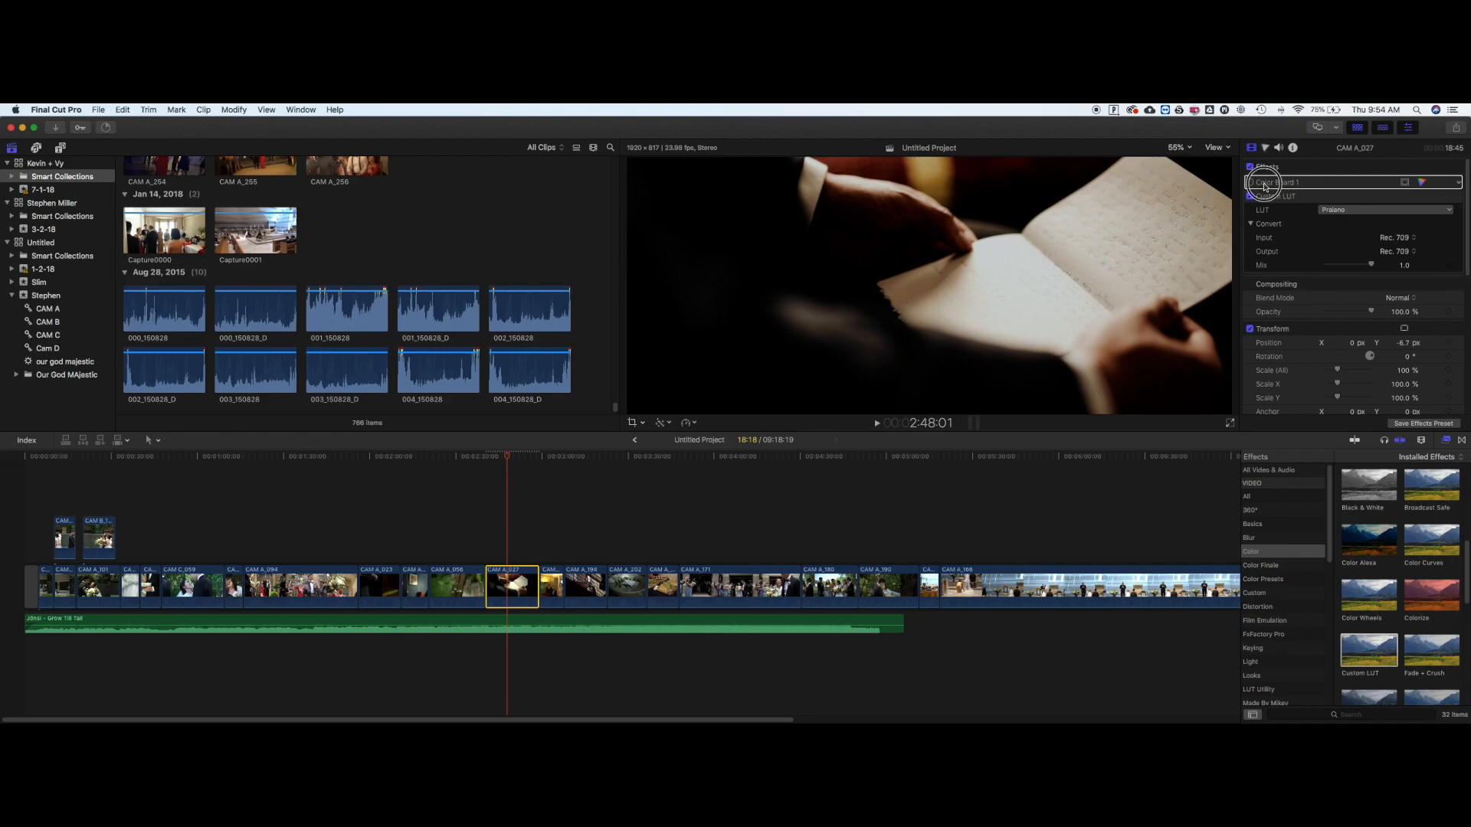
Re-enable the notebook clip's Color Board with exposure shadows at 22% and highlights at -72%, and the shadows color at 70°, -3%.
{"action": "left_click", "coordinate": [1422, 182]}
{"action": "left_click", "coordinate": [1398, 185]}
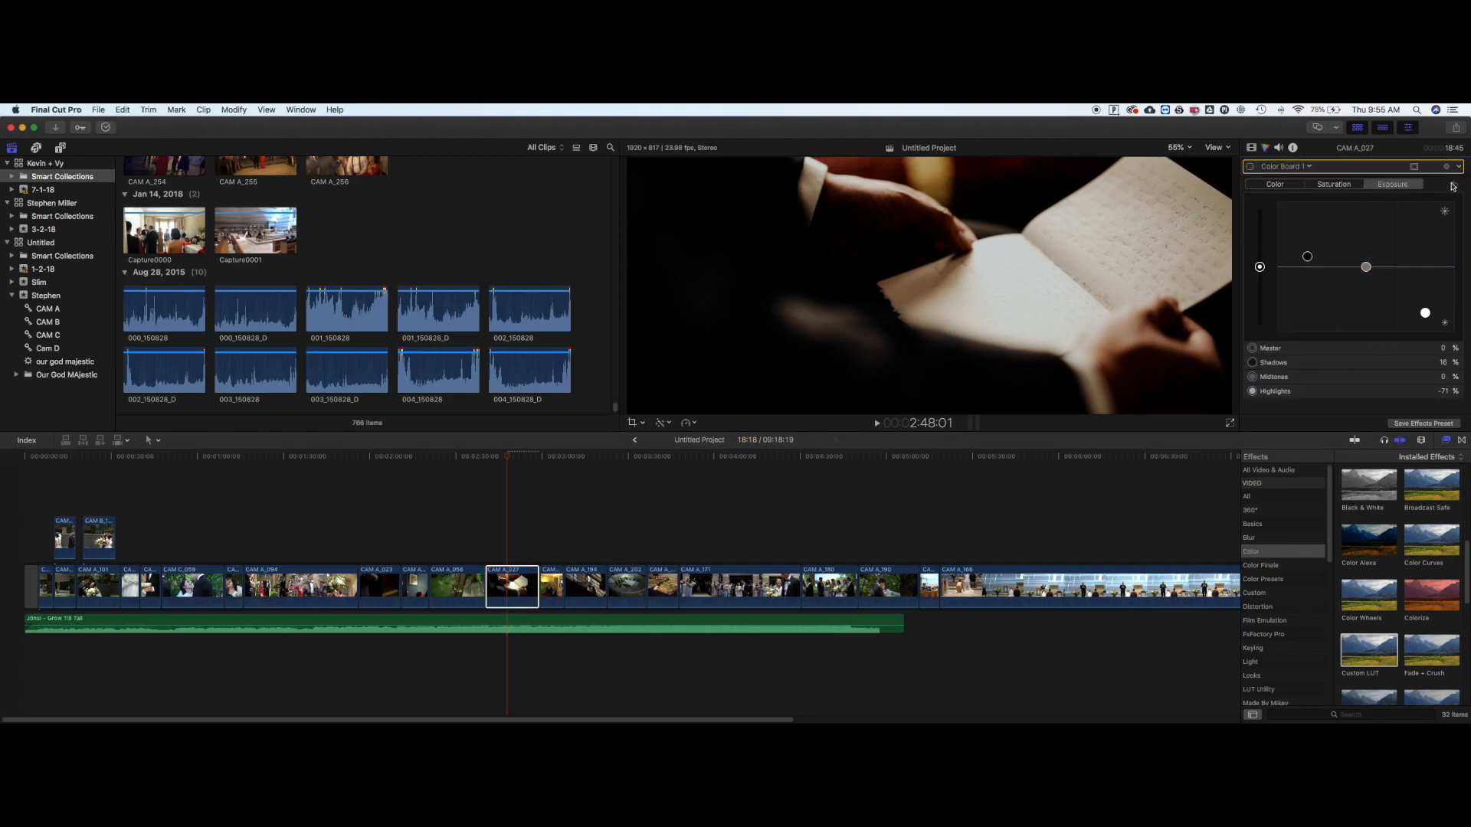
{"action": "left_click", "coordinate": [1250, 166]}
{"action": "left_click_drag", "start_coordinate": [1307, 266], "coordinate": [1307, 252]}
{"action": "left_click_drag", "start_coordinate": [1425, 267], "coordinate": [1425, 314]}
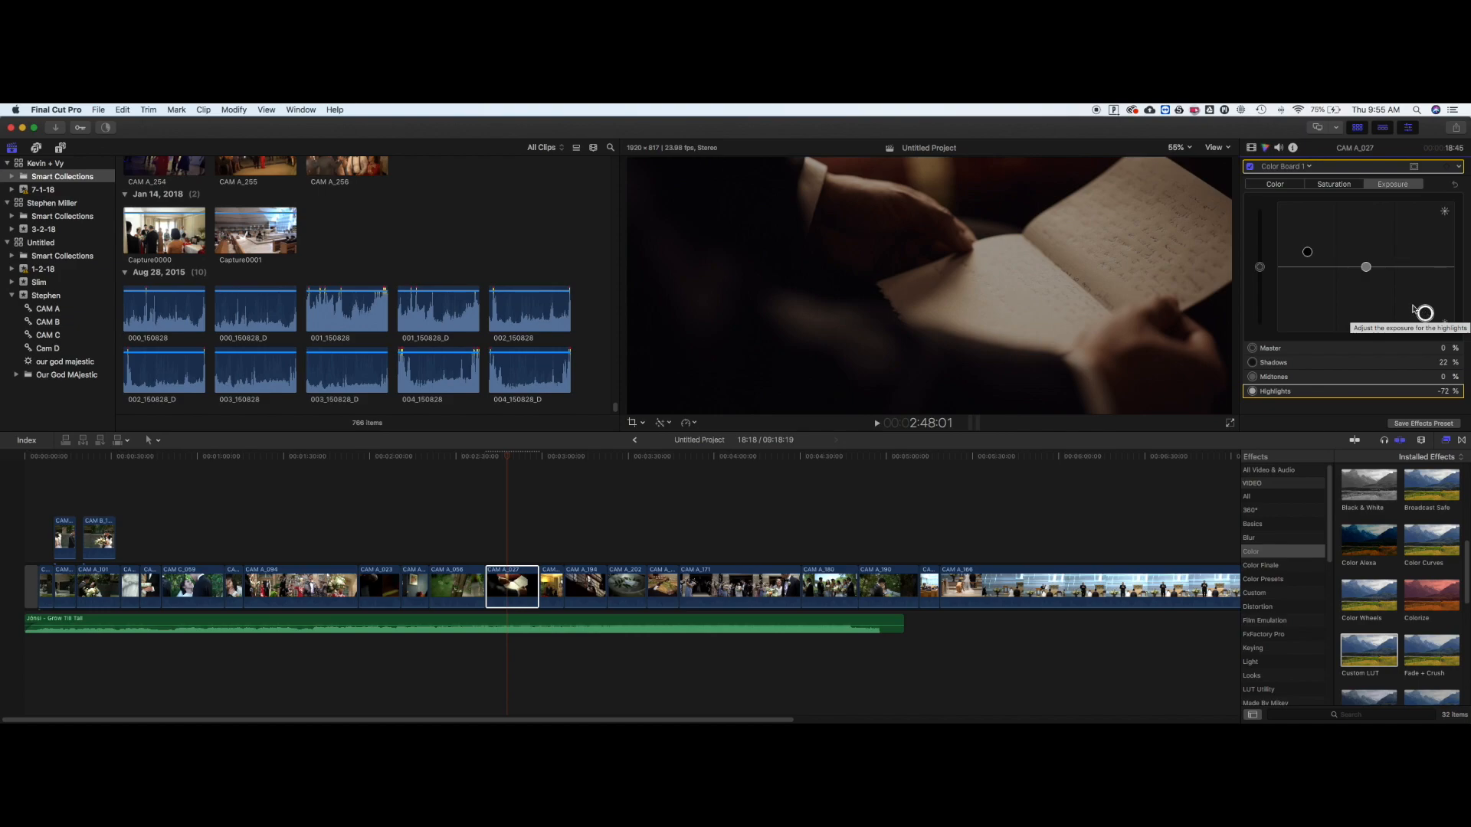
{"action": "left_click", "coordinate": [1284, 187]}
{"action": "left_click_drag", "start_coordinate": [1356, 266], "coordinate": [1291, 270]}
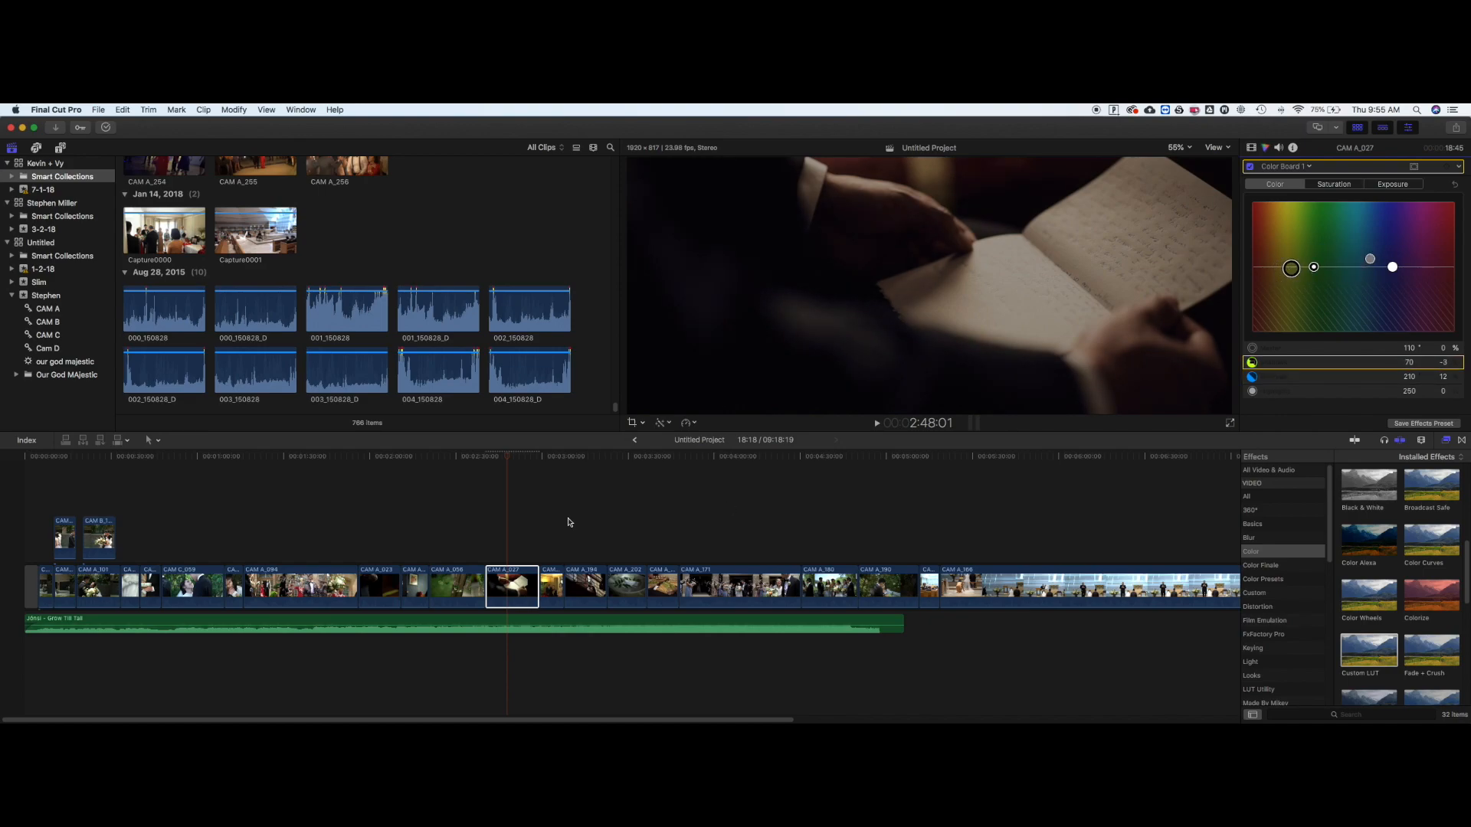
Play back the graded notebook clip from its start and return to its effects list.
{"action": "left_click", "coordinate": [483, 493]}
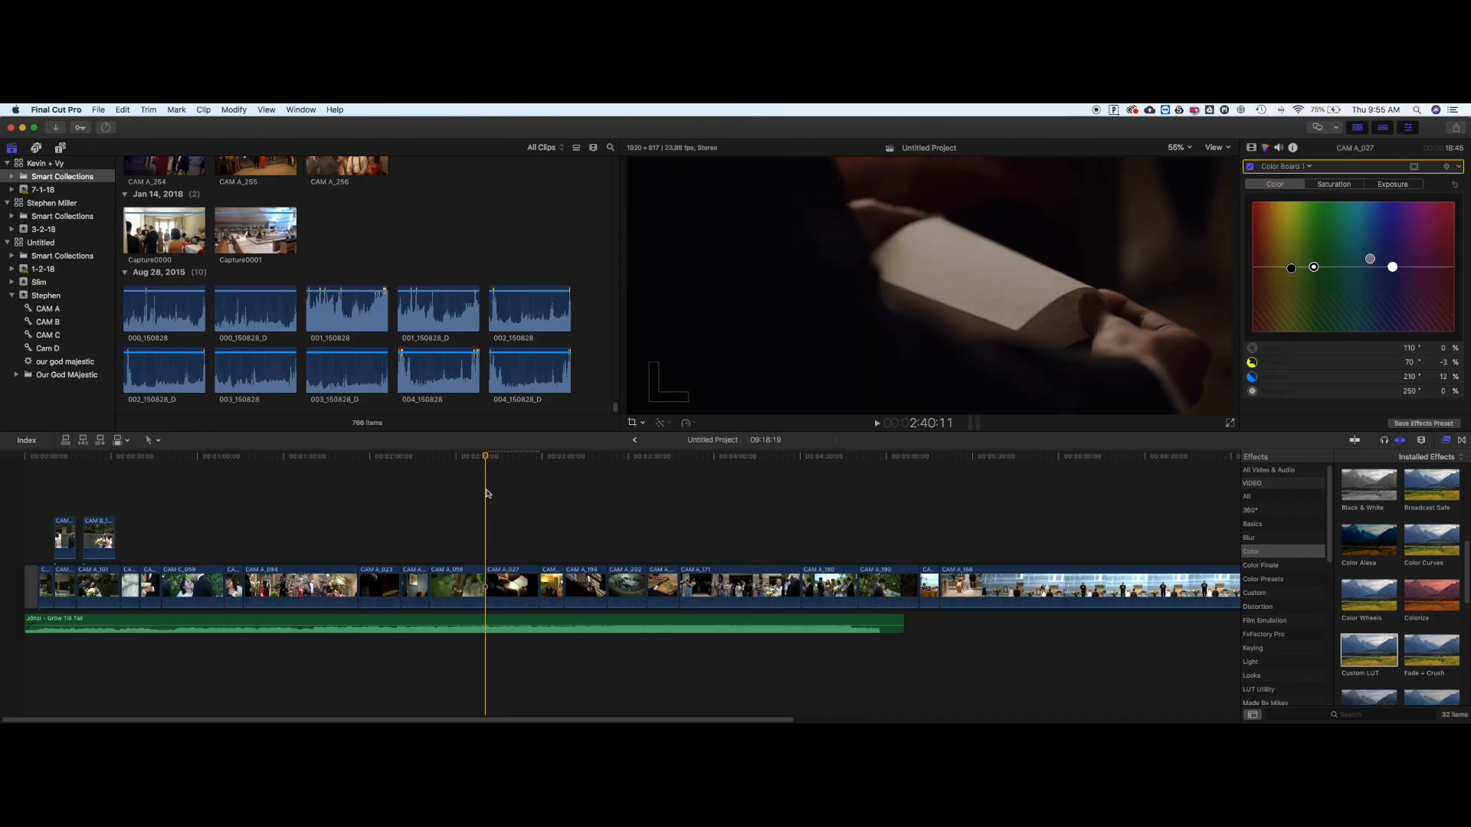
{"action": "key", "text": "space"}
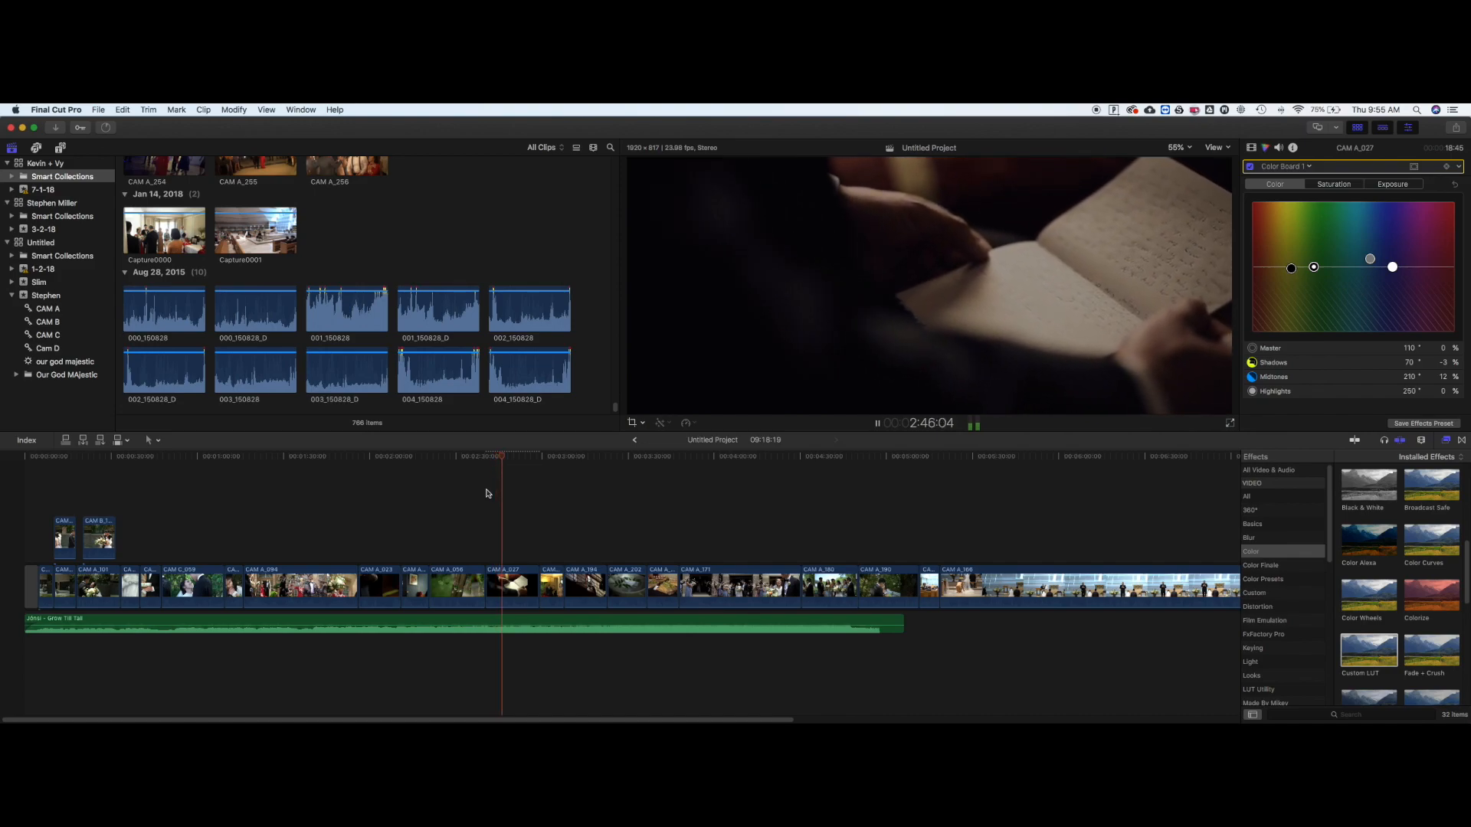
{"action": "key", "text": "space"}
{"action": "left_click", "coordinate": [485, 493]}
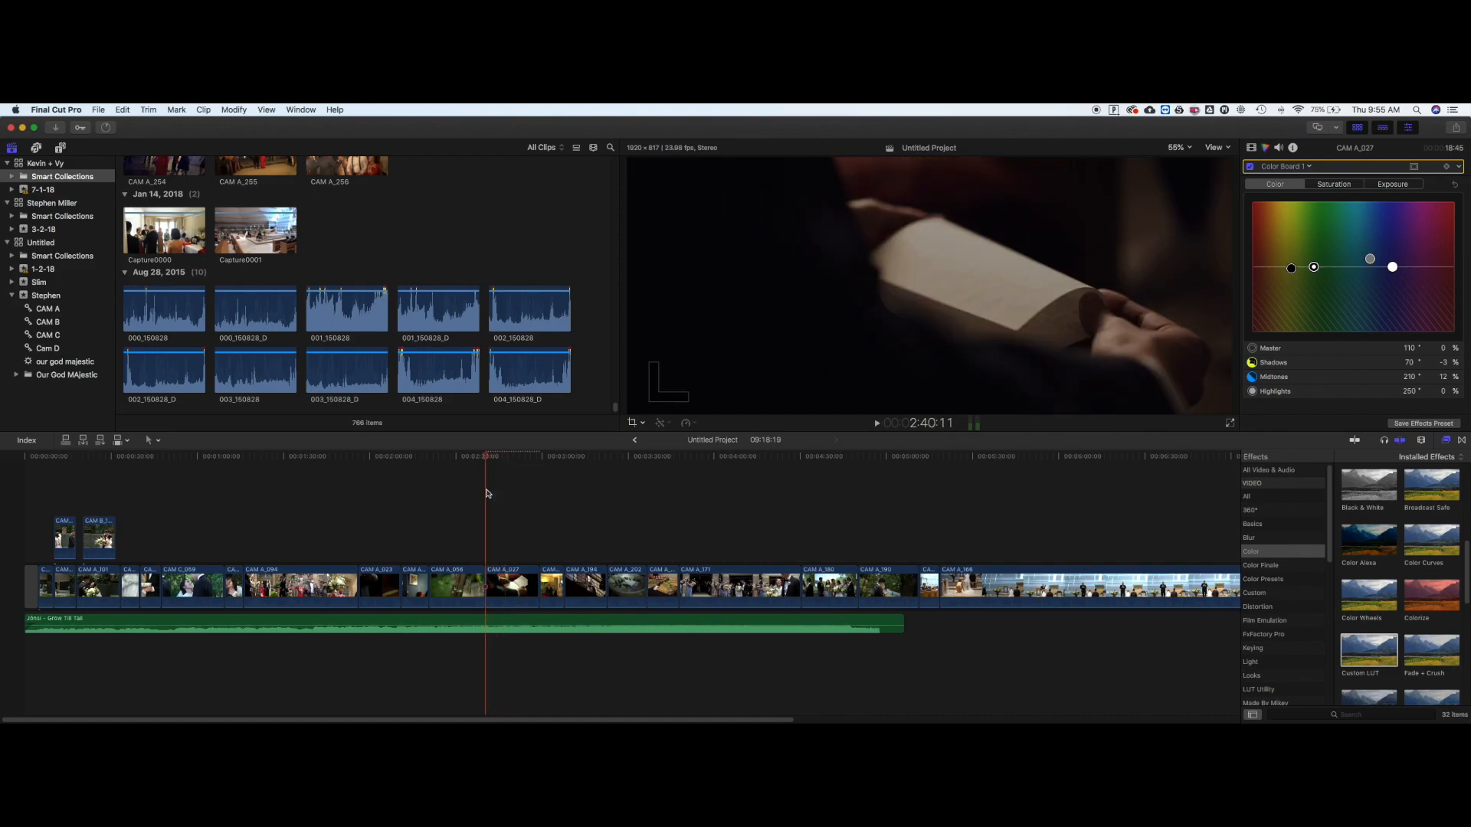
{"action": "left_click", "coordinate": [514, 584]}
{"action": "left_click", "coordinate": [1252, 148]}
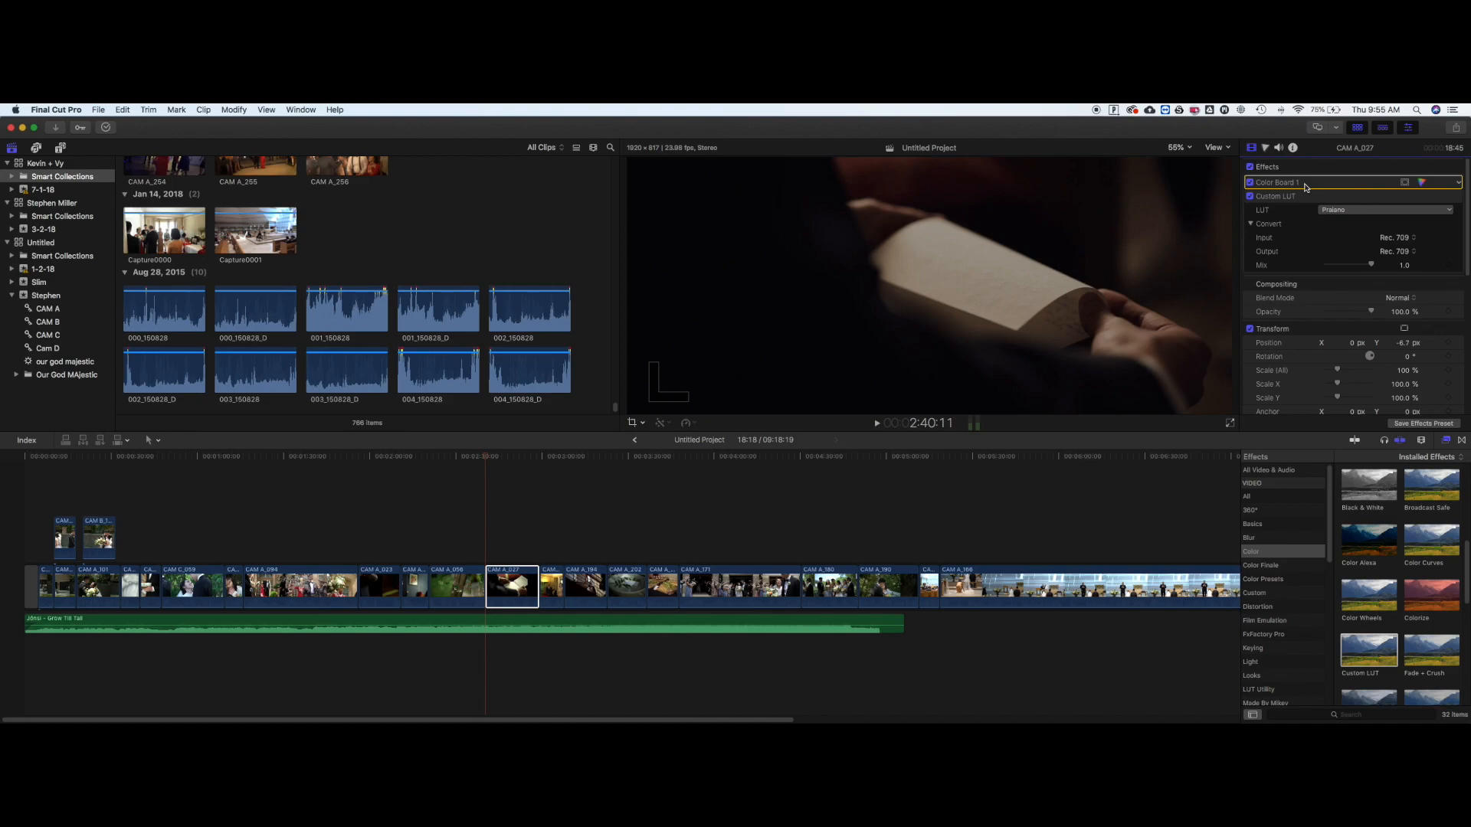
Display the video scopes beside the viewer and hide the browser to enlarge them.
{"action": "left_click", "coordinate": [266, 110]}
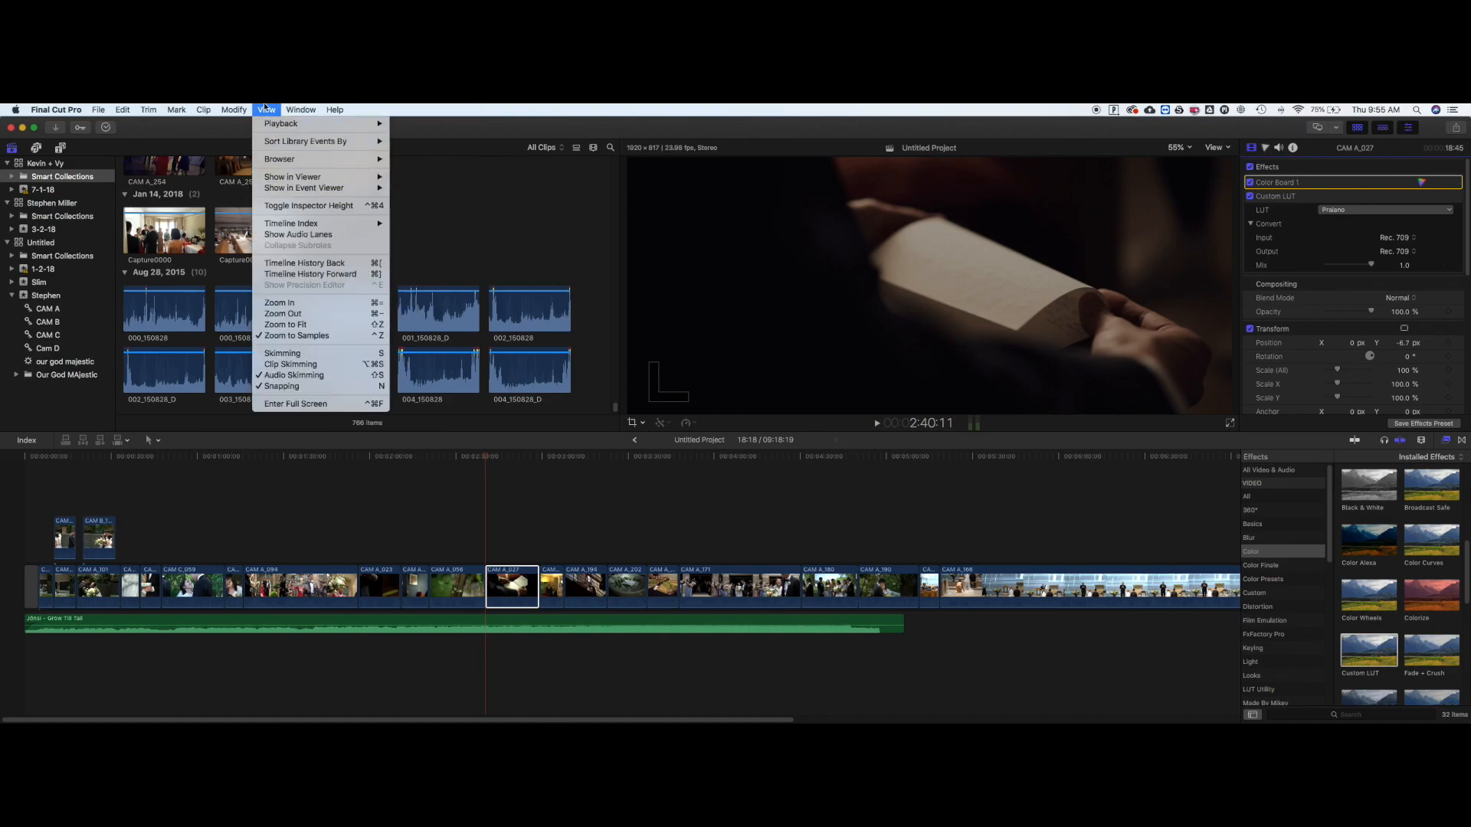
{"action": "mouse_move", "coordinate": [319, 187]}
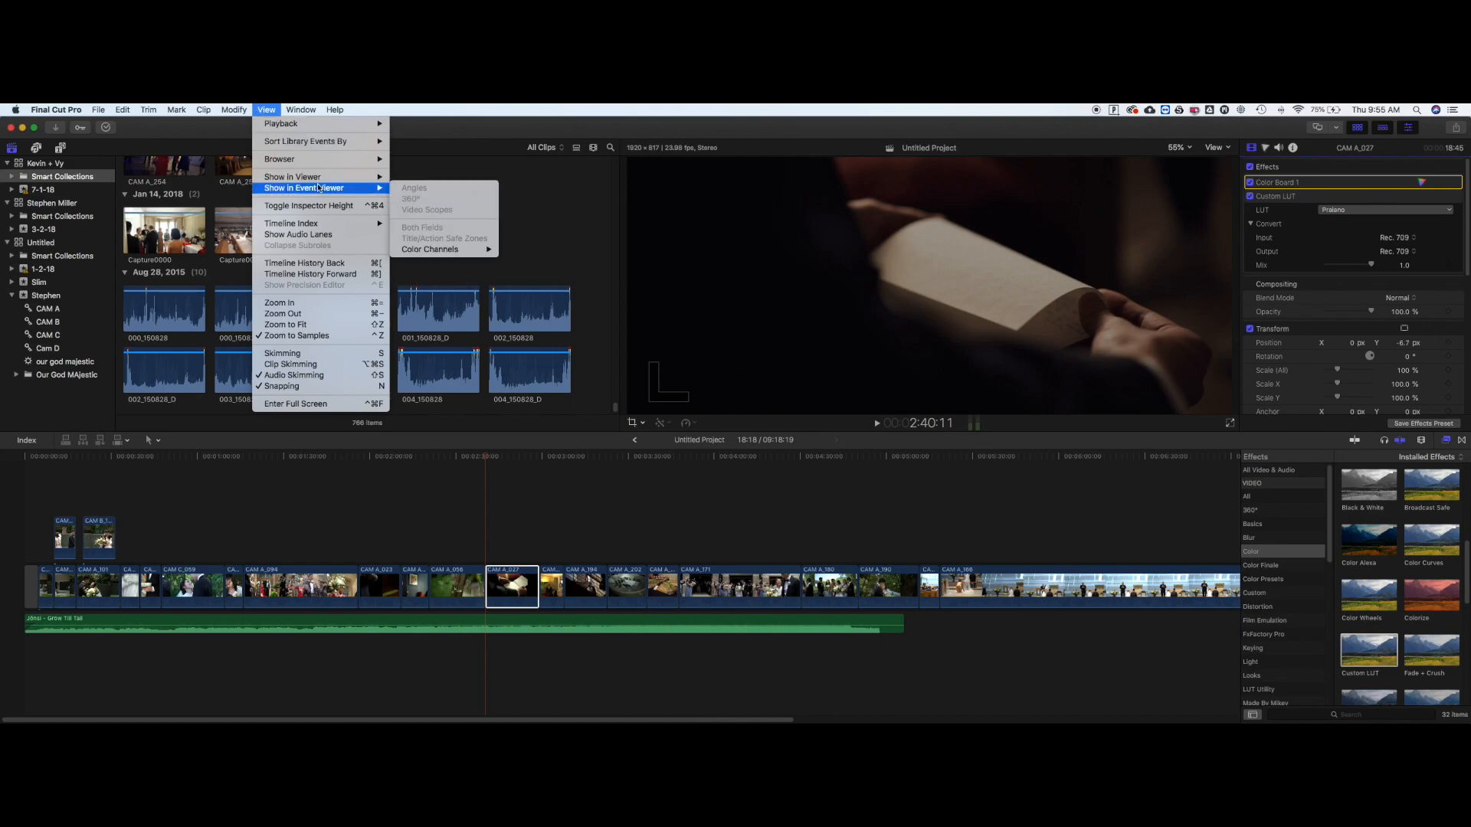
{"action": "left_click", "coordinate": [427, 209]}
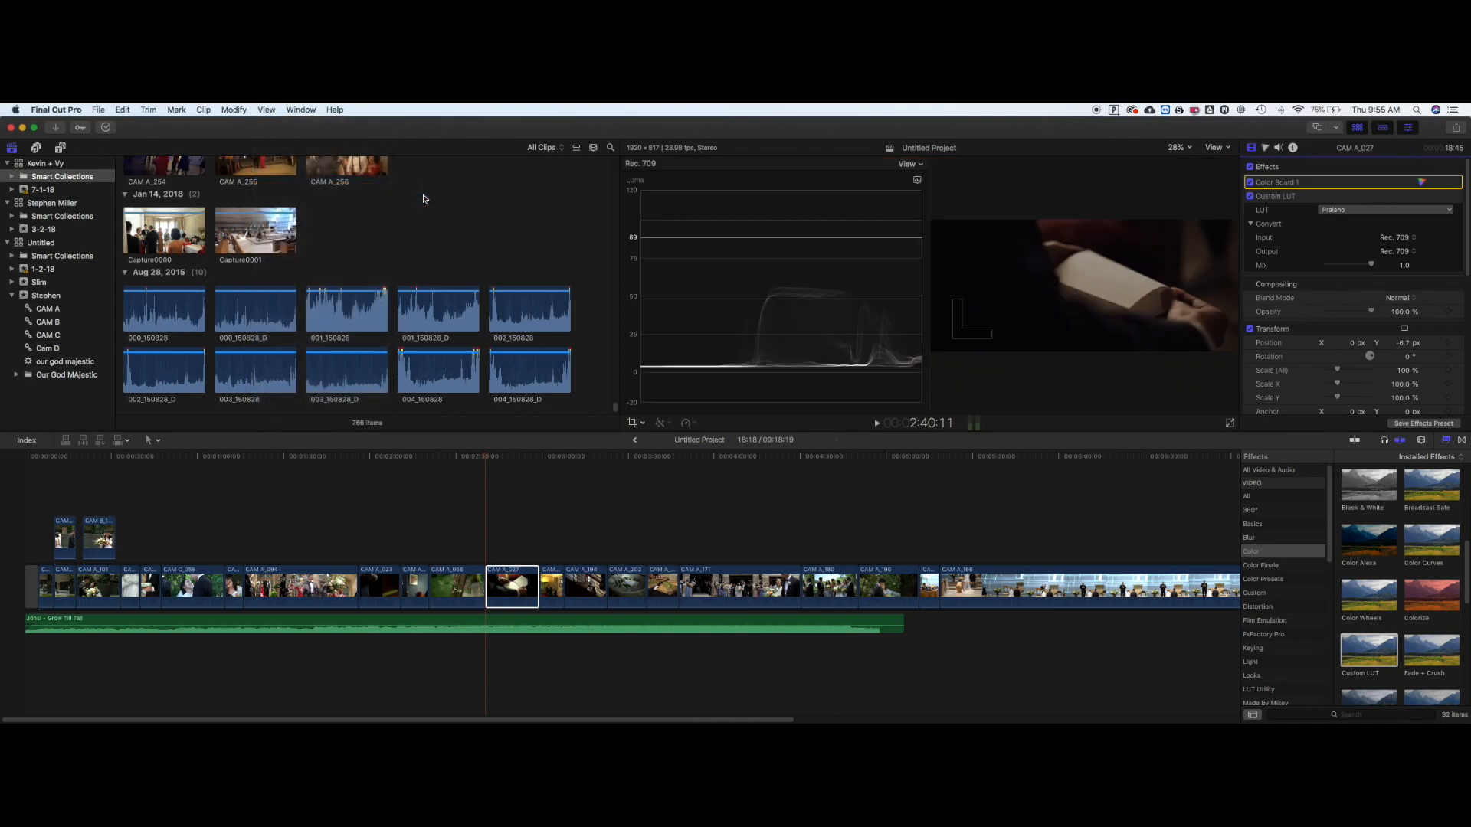
{"action": "left_click", "coordinate": [1360, 130]}
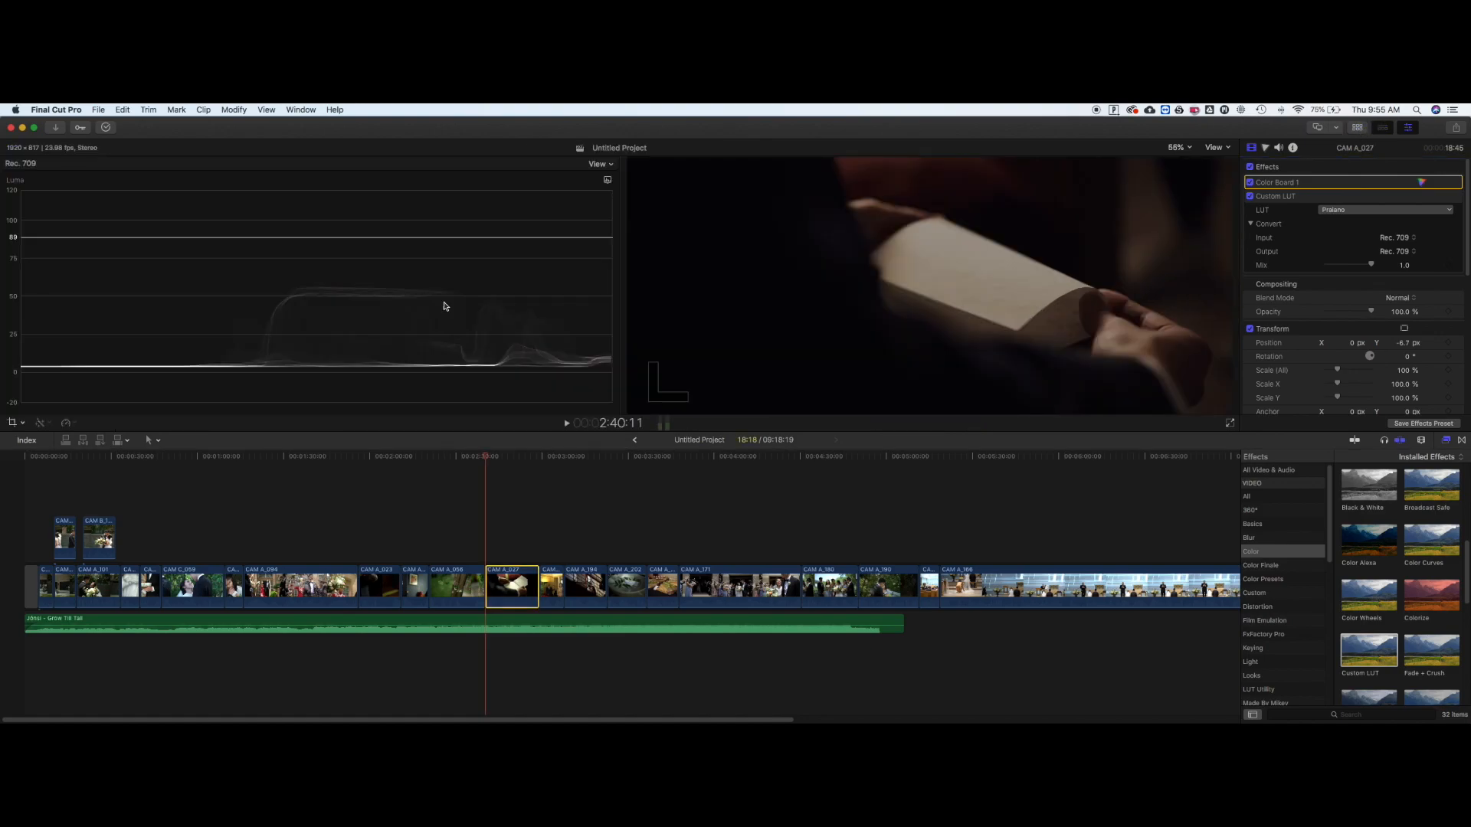
Set the ivy branch clip's Color Board exposure to 13% for the midtones and 51% for the highlights.
{"action": "left_click", "coordinate": [453, 457]}
{"action": "left_click", "coordinate": [464, 587]}
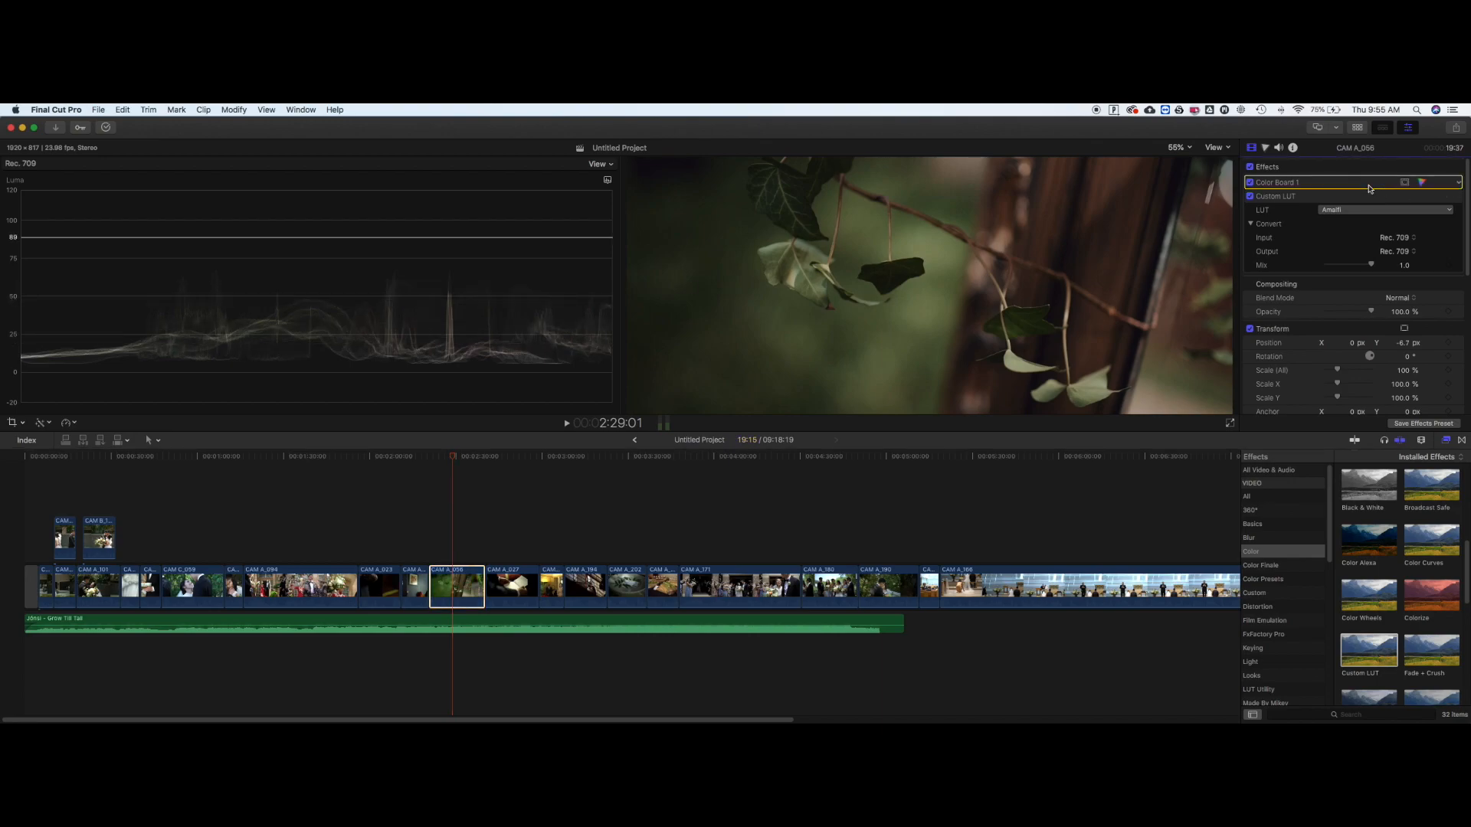
{"action": "left_click", "coordinate": [1420, 183]}
{"action": "left_click", "coordinate": [1393, 184]}
{"action": "left_click_drag", "start_coordinate": [1366, 267], "coordinate": [1423, 224]}
{"action": "left_click_drag", "start_coordinate": [1423, 208], "coordinate": [1418, 237]}
Examine the luma waveform on earlier shots around 2:14:11, 1:41:01 and 1:32:05.
{"action": "left_click", "coordinate": [410, 456]}
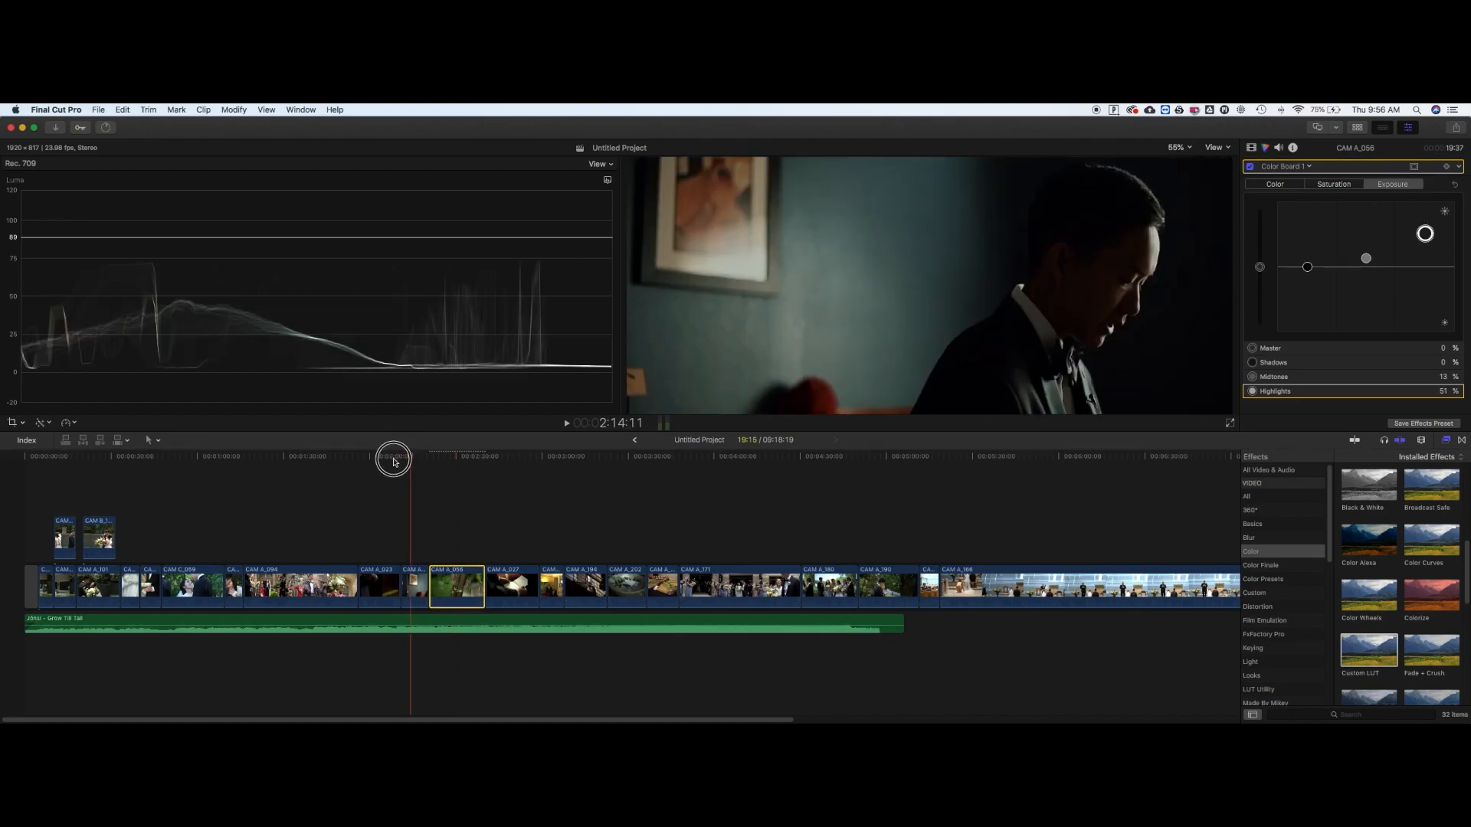
{"action": "left_click_drag", "start_coordinate": [381, 459], "coordinate": [314, 458]}
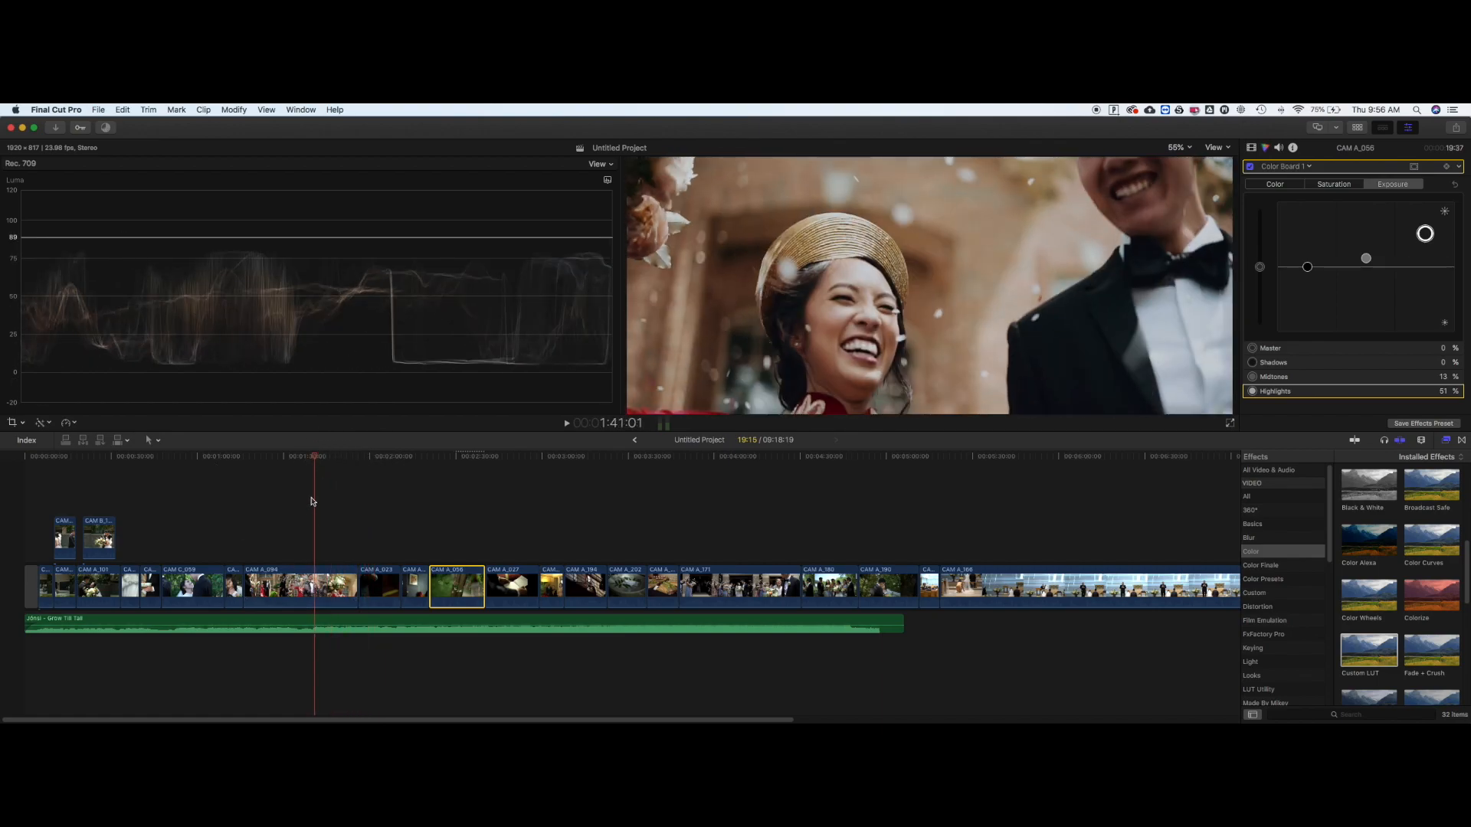
{"action": "left_click_drag", "start_coordinate": [314, 459], "coordinate": [289, 458]}
Change the waveform channels to RGB Overlay and switch the scope to Vectorscope.
{"action": "left_click", "coordinate": [607, 180]}
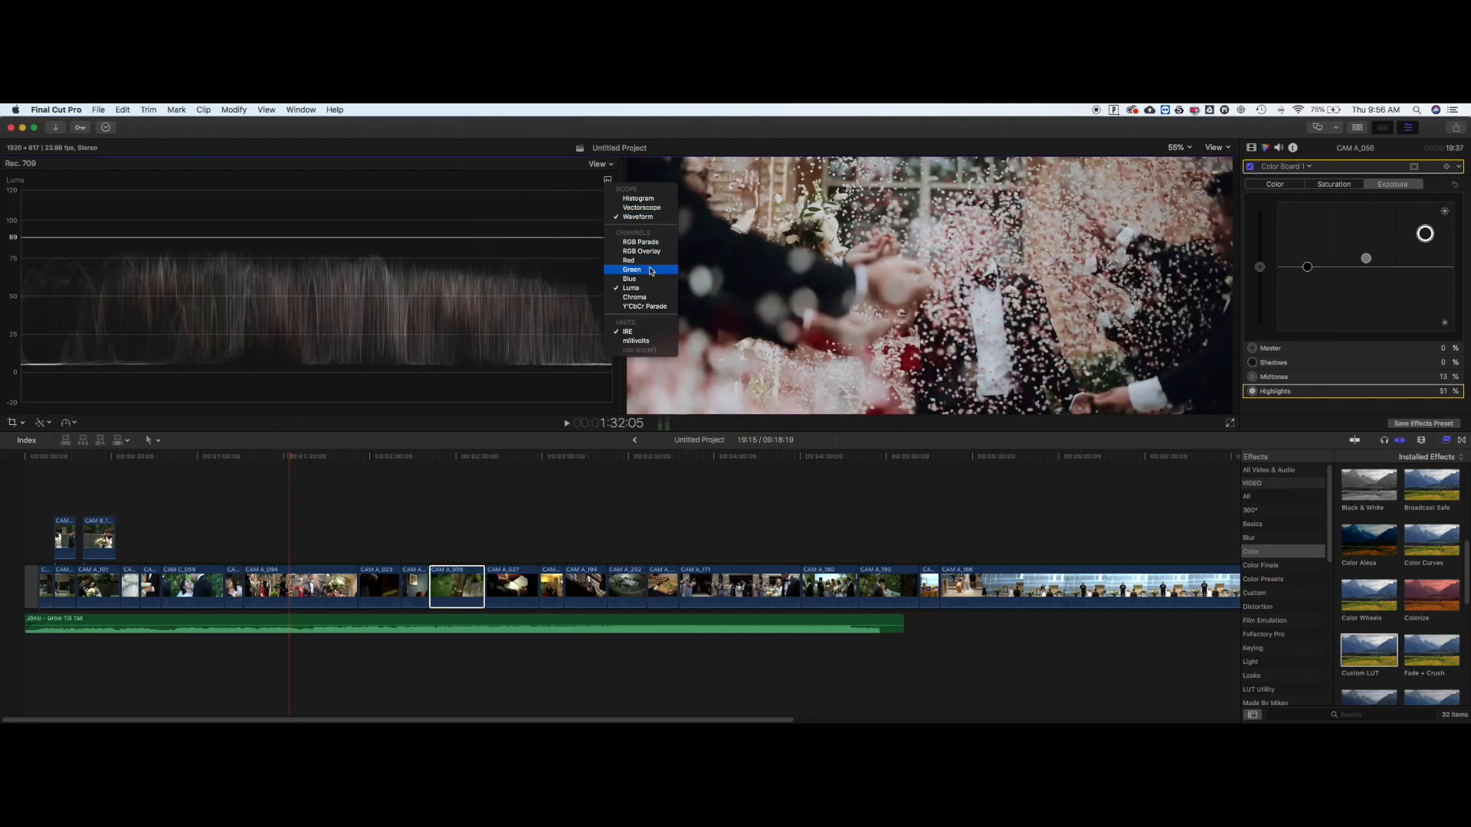
{"action": "left_click", "coordinate": [641, 252]}
{"action": "left_click", "coordinate": [606, 181]}
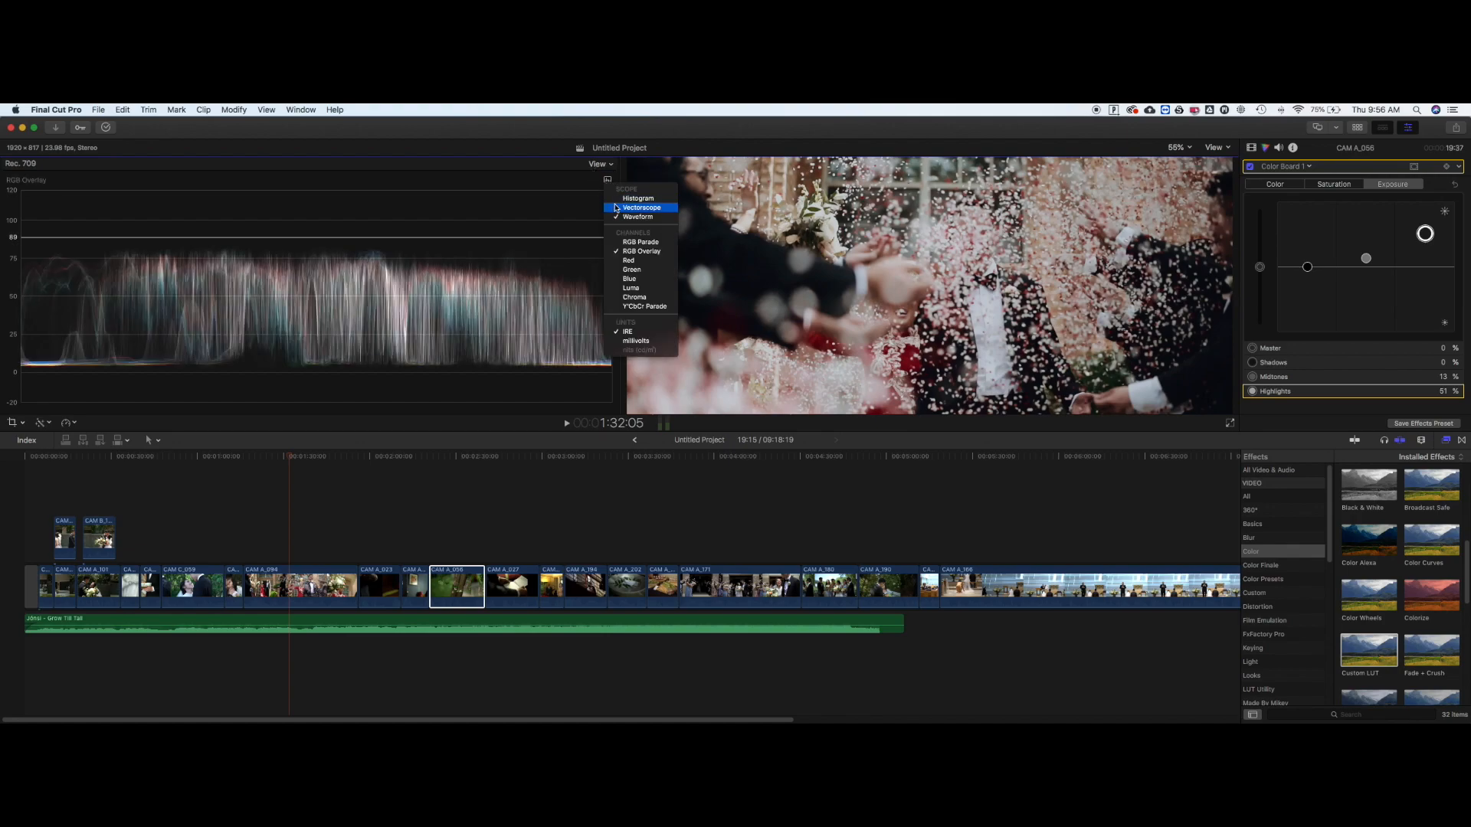
{"action": "left_click", "coordinate": [636, 209]}
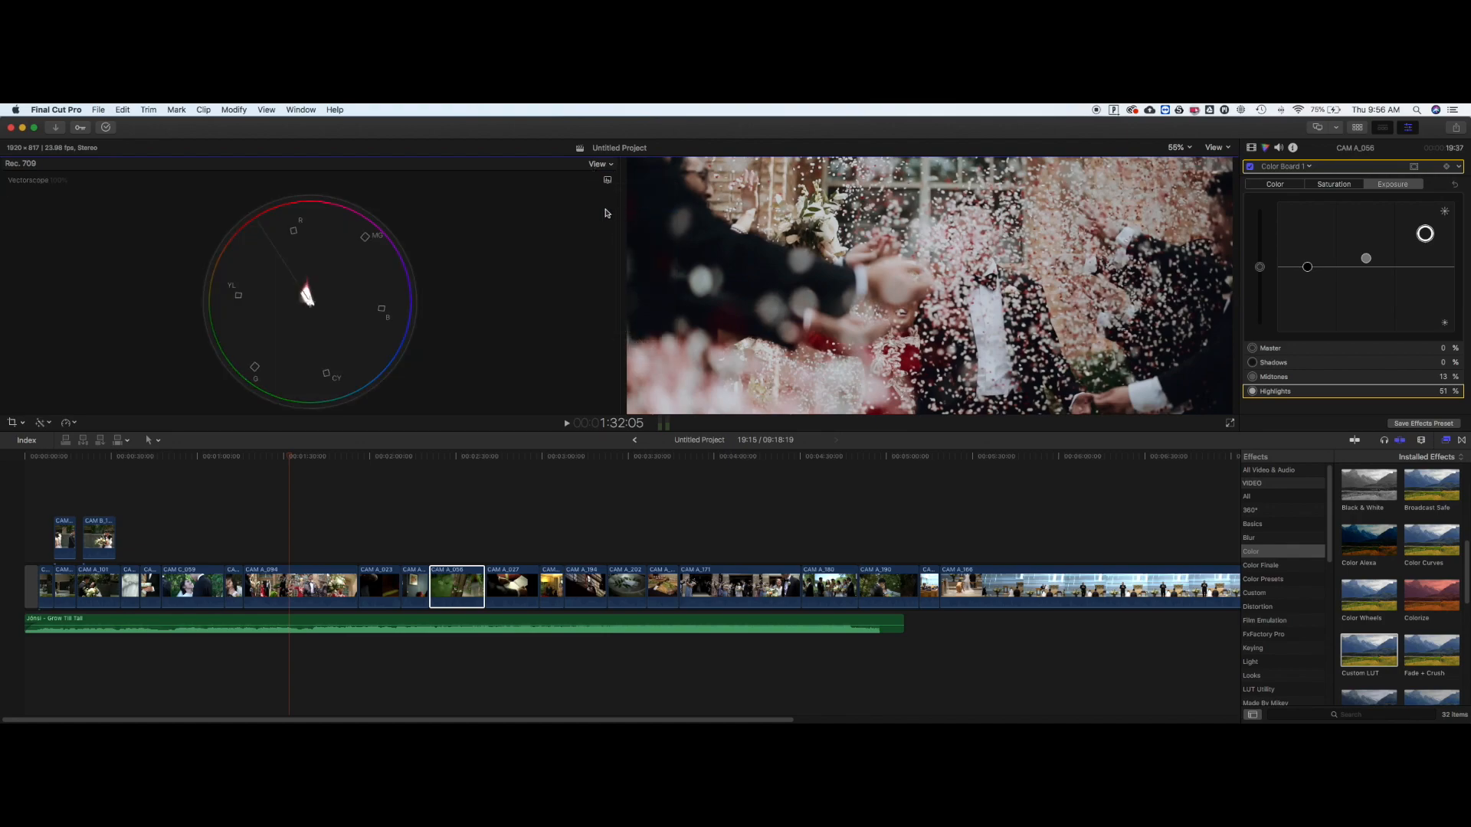
Examine the vectorscope on the couple's brick doorway shot at 1:23:10 and on the notebook clip at 2:47:21.
{"action": "left_click", "coordinate": [291, 458]}
{"action": "left_click_drag", "start_coordinate": [291, 458], "coordinate": [264, 458]}
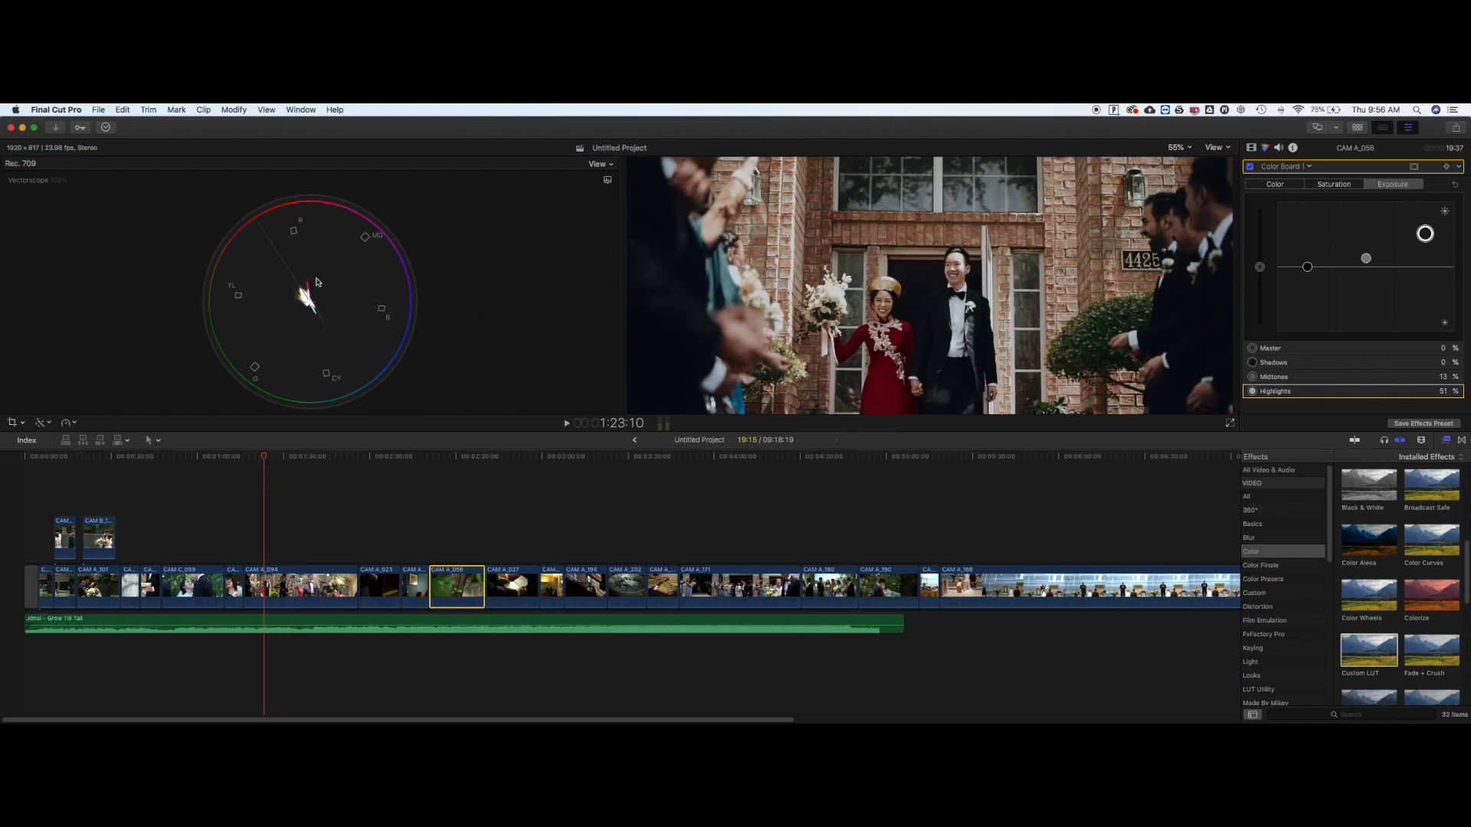
{"action": "left_click", "coordinate": [507, 457]}
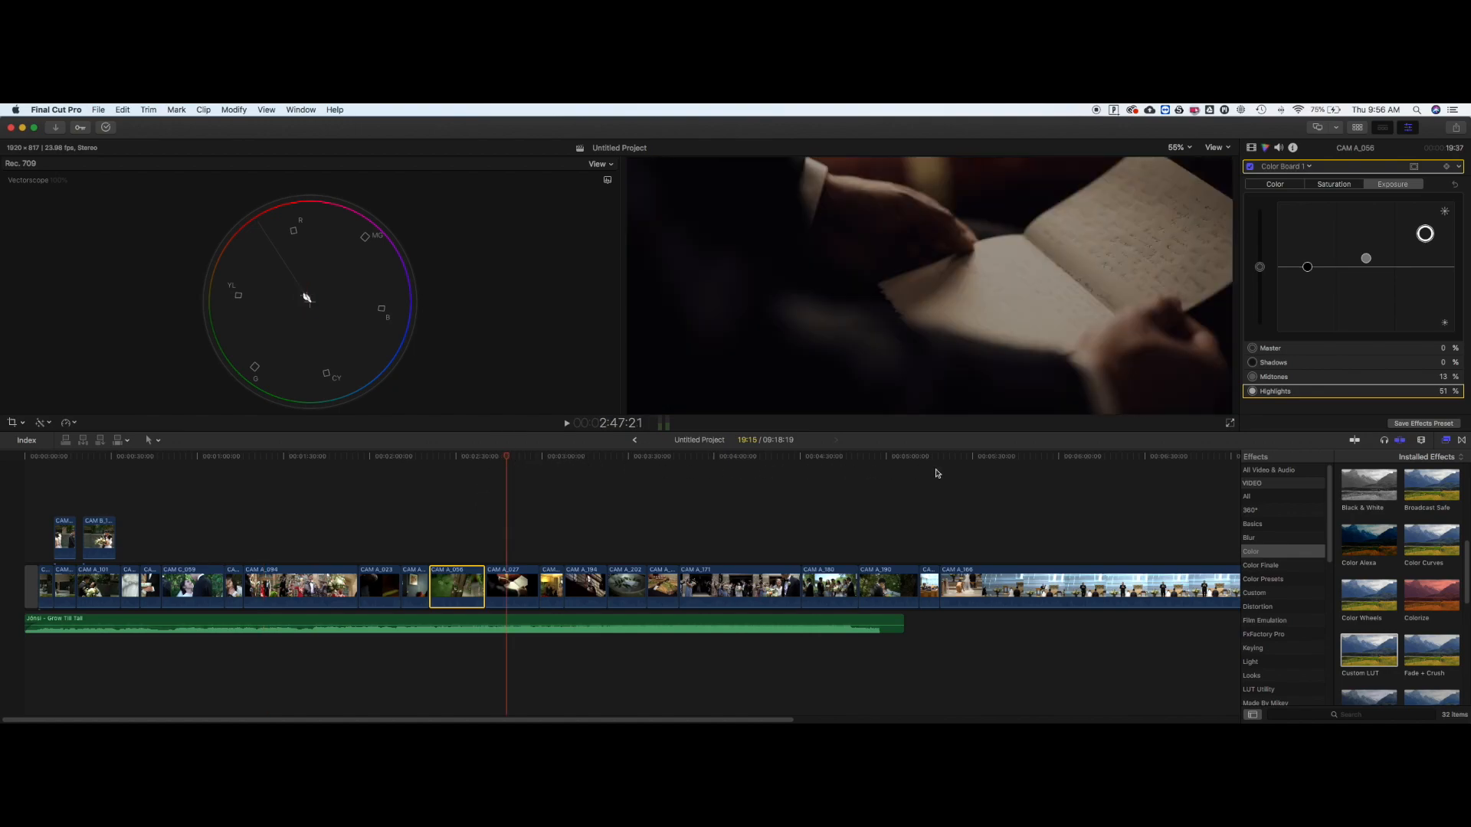
Select the church interior clip around 7:05:23 and show its effects list.
{"action": "scroll", "coordinate": [888, 496], "scroll_direction": "right", "scroll_amount": 8}
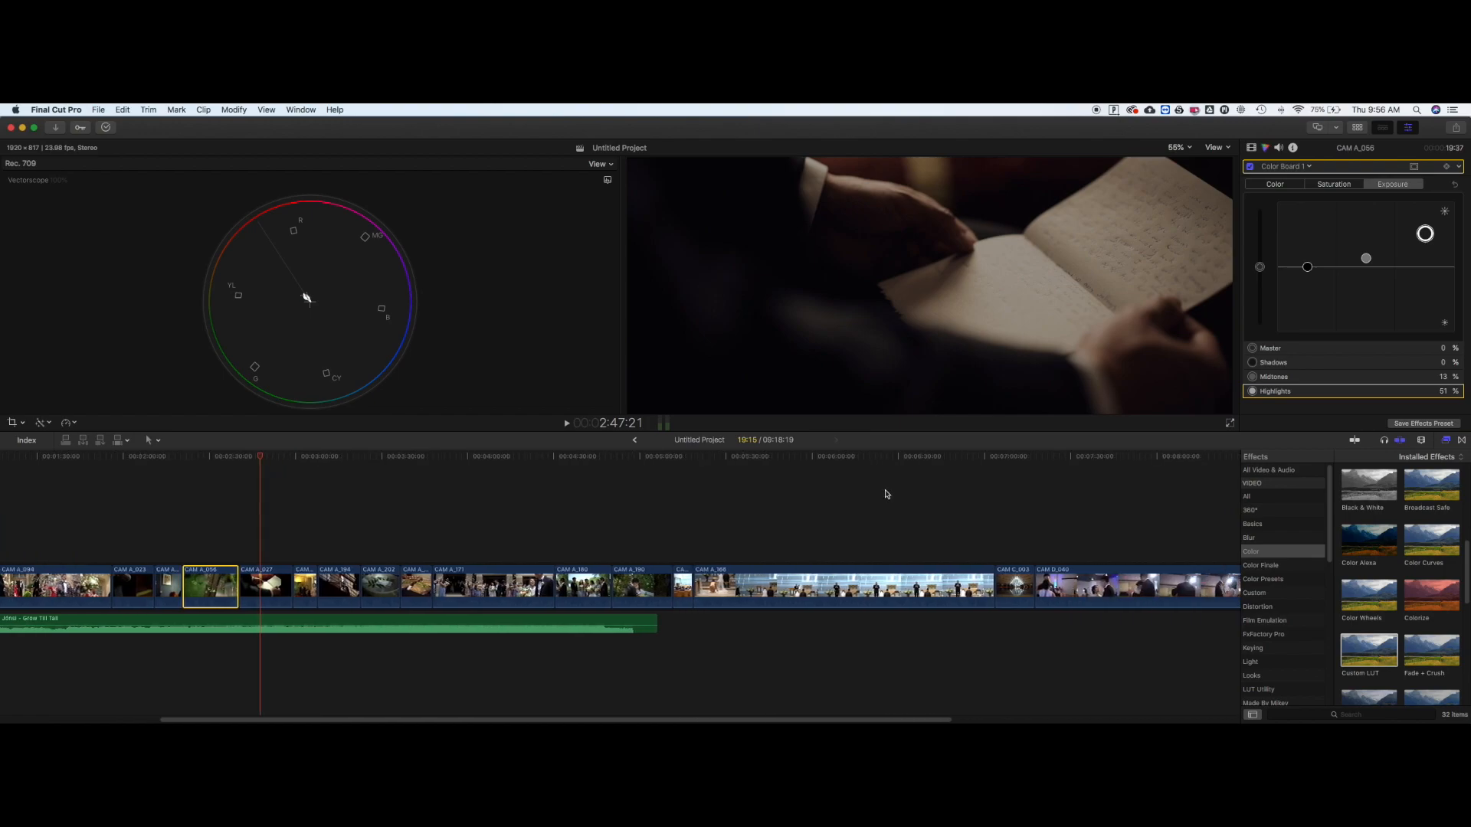
{"action": "left_click", "coordinate": [1002, 459]}
{"action": "left_click", "coordinate": [1022, 584]}
{"action": "left_click", "coordinate": [1252, 148]}
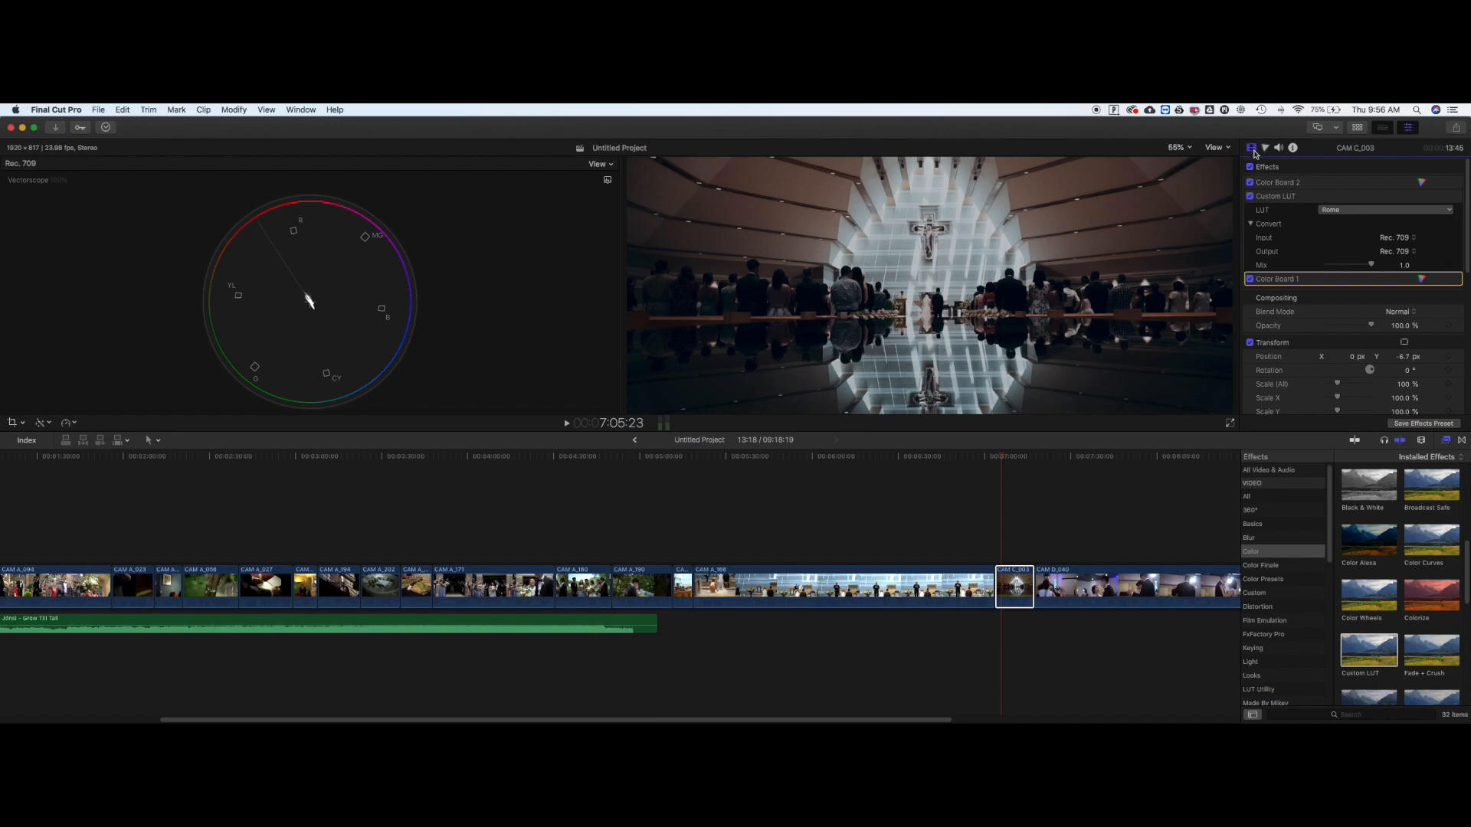
Disable the church clip's Color Board 1 and compare the image with its Custom LUT and Color Board 2 off and on.
{"action": "left_click", "coordinate": [1250, 279]}
{"action": "left_click", "coordinate": [1251, 197]}
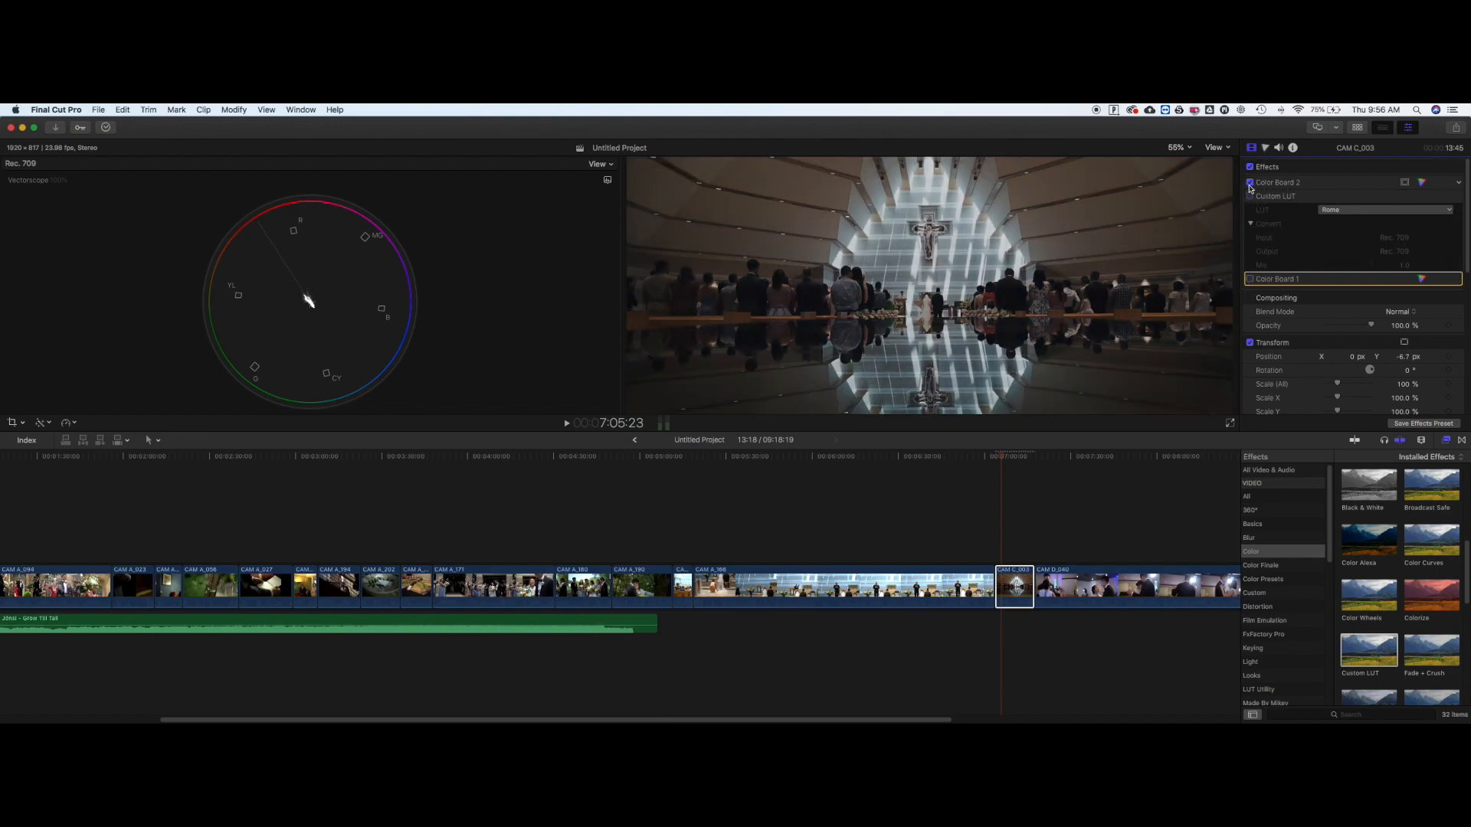
{"action": "left_click", "coordinate": [1250, 183]}
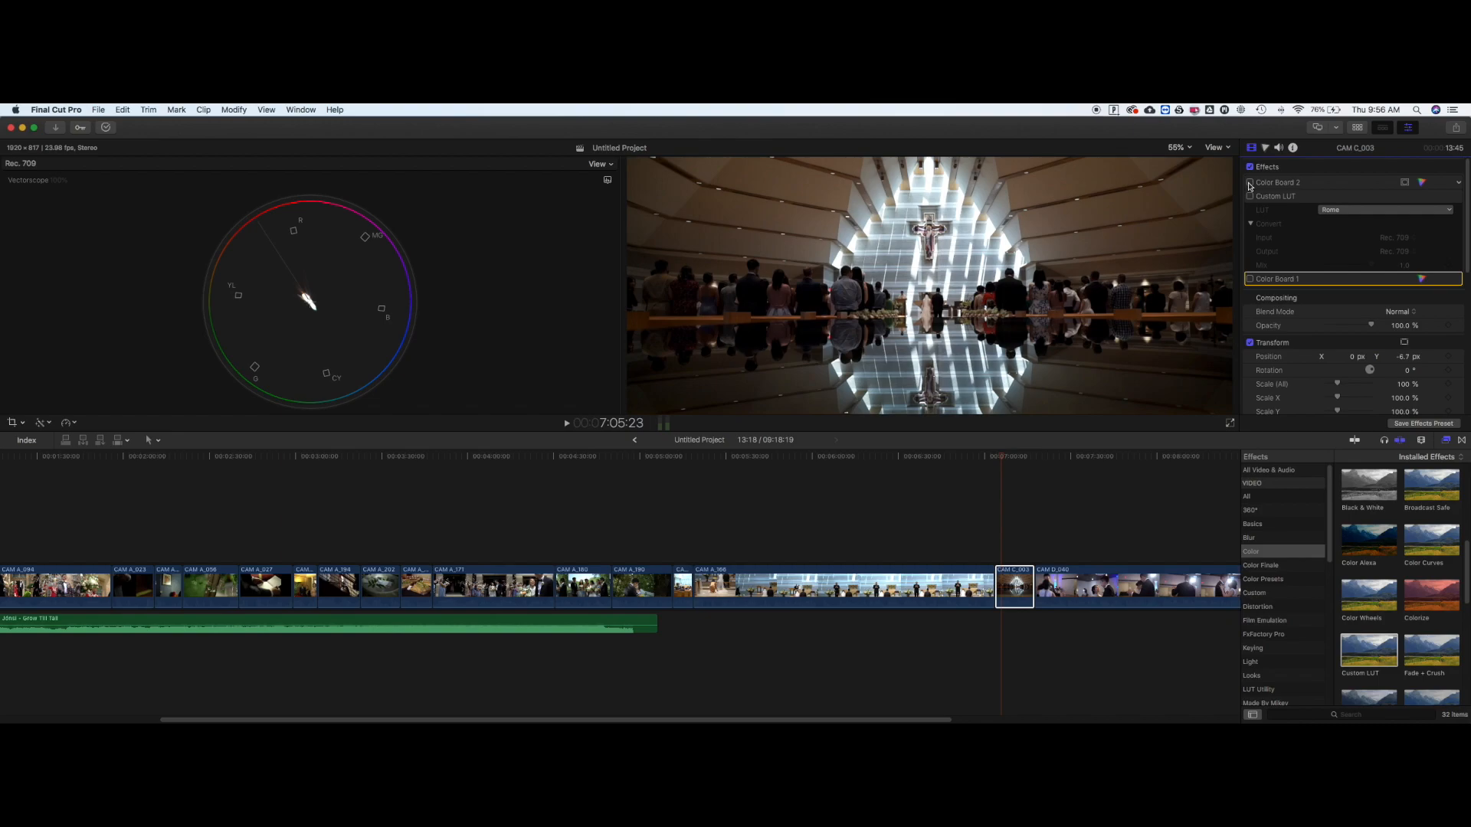
{"action": "left_click", "coordinate": [1249, 184]}
{"action": "left_click", "coordinate": [1250, 197]}
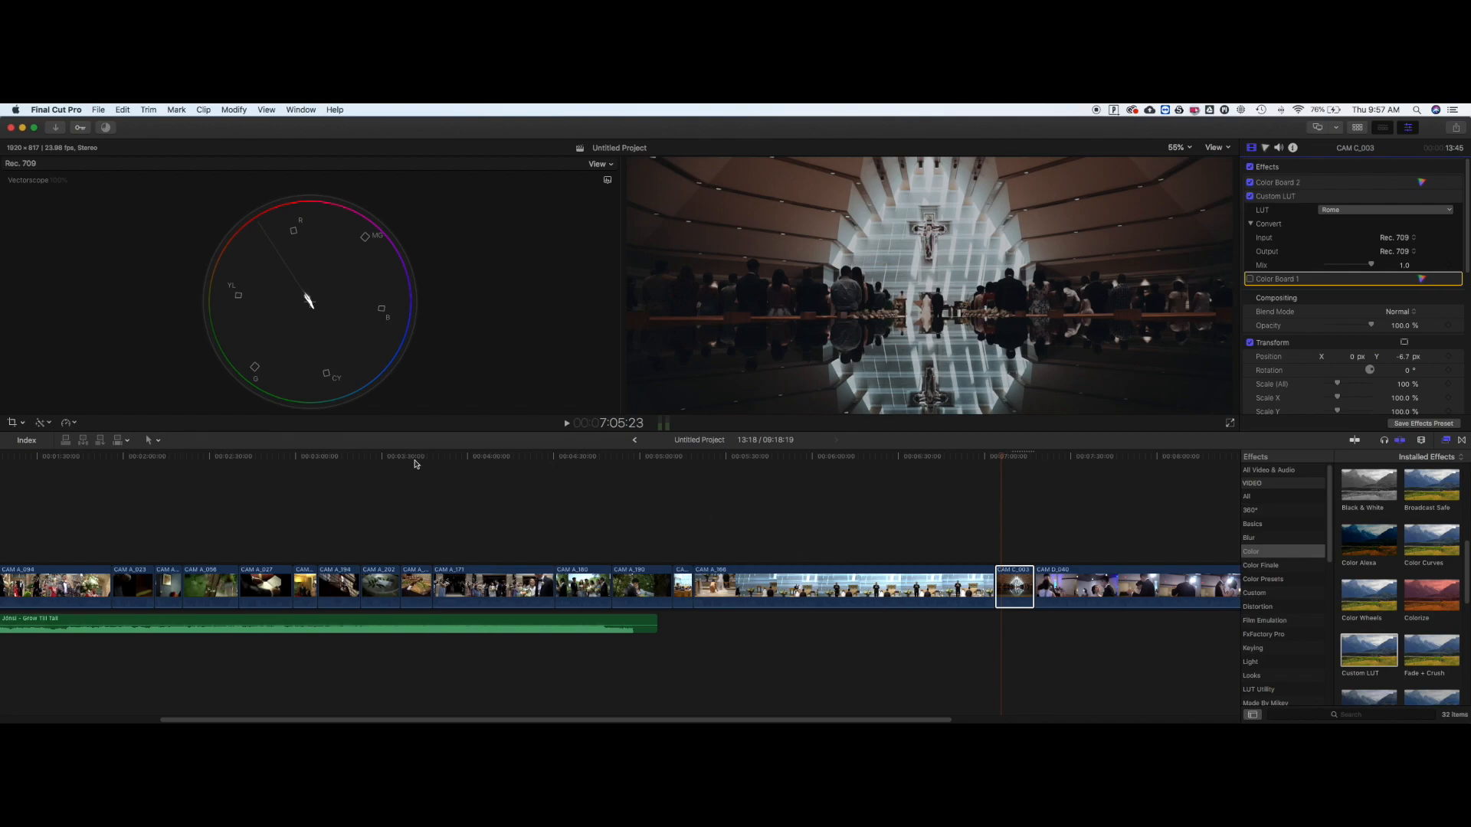
Delete all effects from the place card and plate clip at 3:25:16.
{"action": "left_click", "coordinate": [377, 459]}
{"action": "left_click_drag", "start_coordinate": [377, 463], "coordinate": [368, 462]}
{"action": "left_click", "coordinate": [392, 593]}
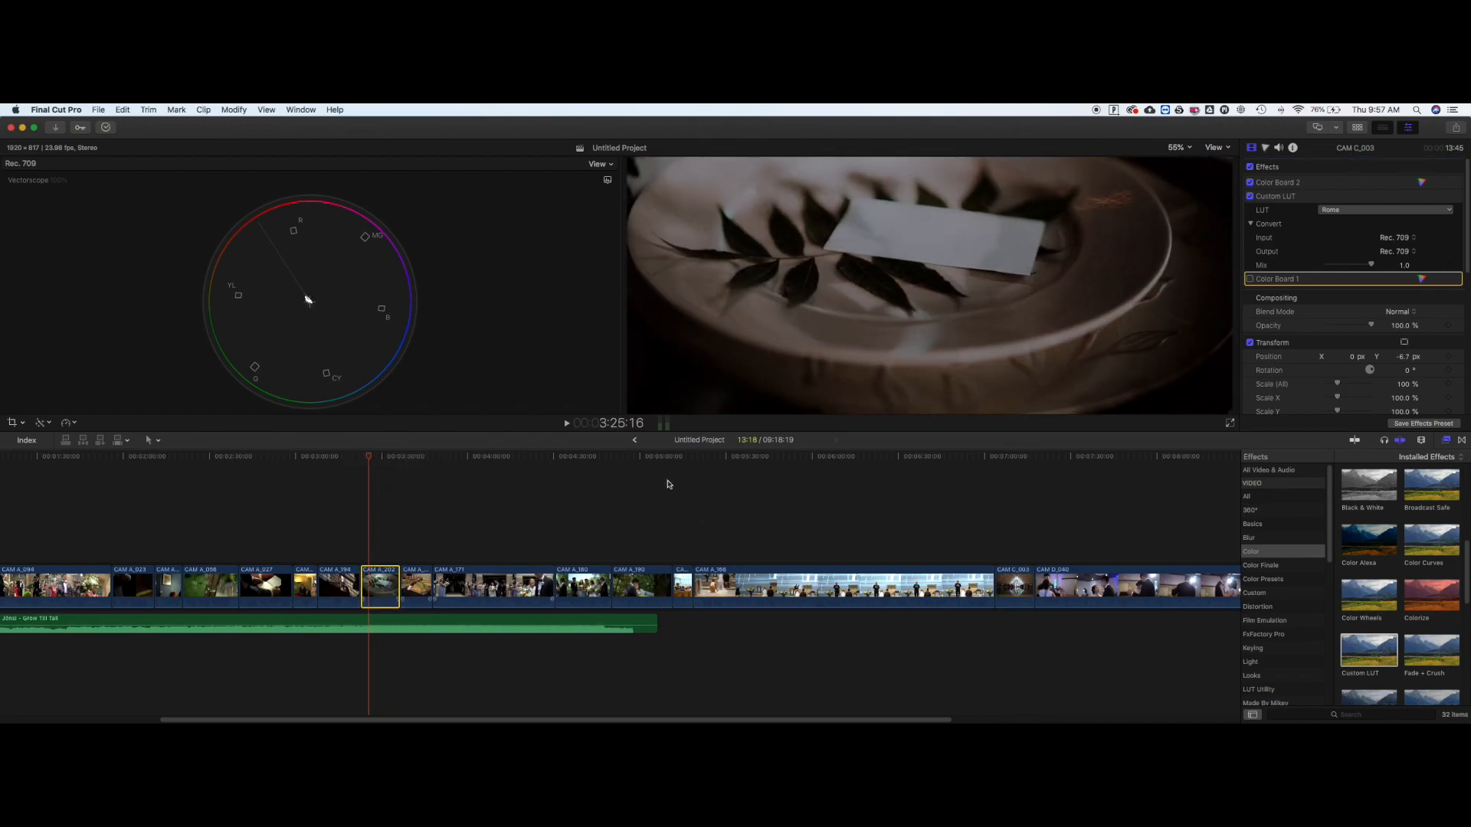
{"action": "left_click", "coordinate": [1285, 186]}
{"action": "left_click", "coordinate": [1300, 390], "text": "shift"}
{"action": "key", "text": "Delete"}
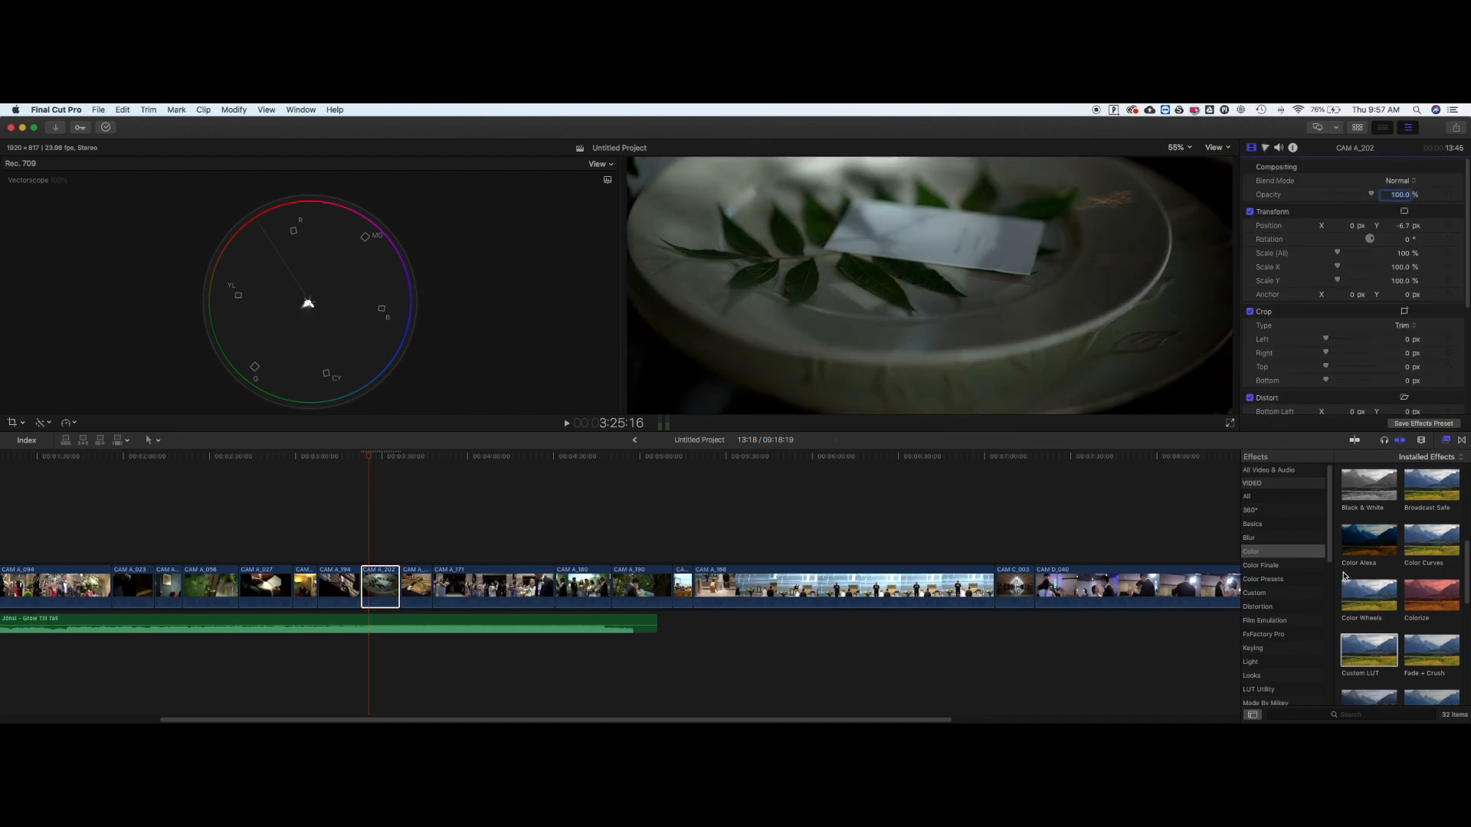
Add a Color Board and a Custom LUT effect to the place card clip and set the LUT to Rome.
{"action": "scroll", "coordinate": [1348, 570], "scroll_direction": "up", "scroll_amount": 5}
{"action": "left_click_drag", "start_coordinate": [1369, 489], "coordinate": [369, 588]}
{"action": "scroll", "coordinate": [1369, 583], "scroll_direction": "down", "scroll_amount": 3}
{"action": "left_click_drag", "start_coordinate": [1369, 636], "coordinate": [381, 588]}
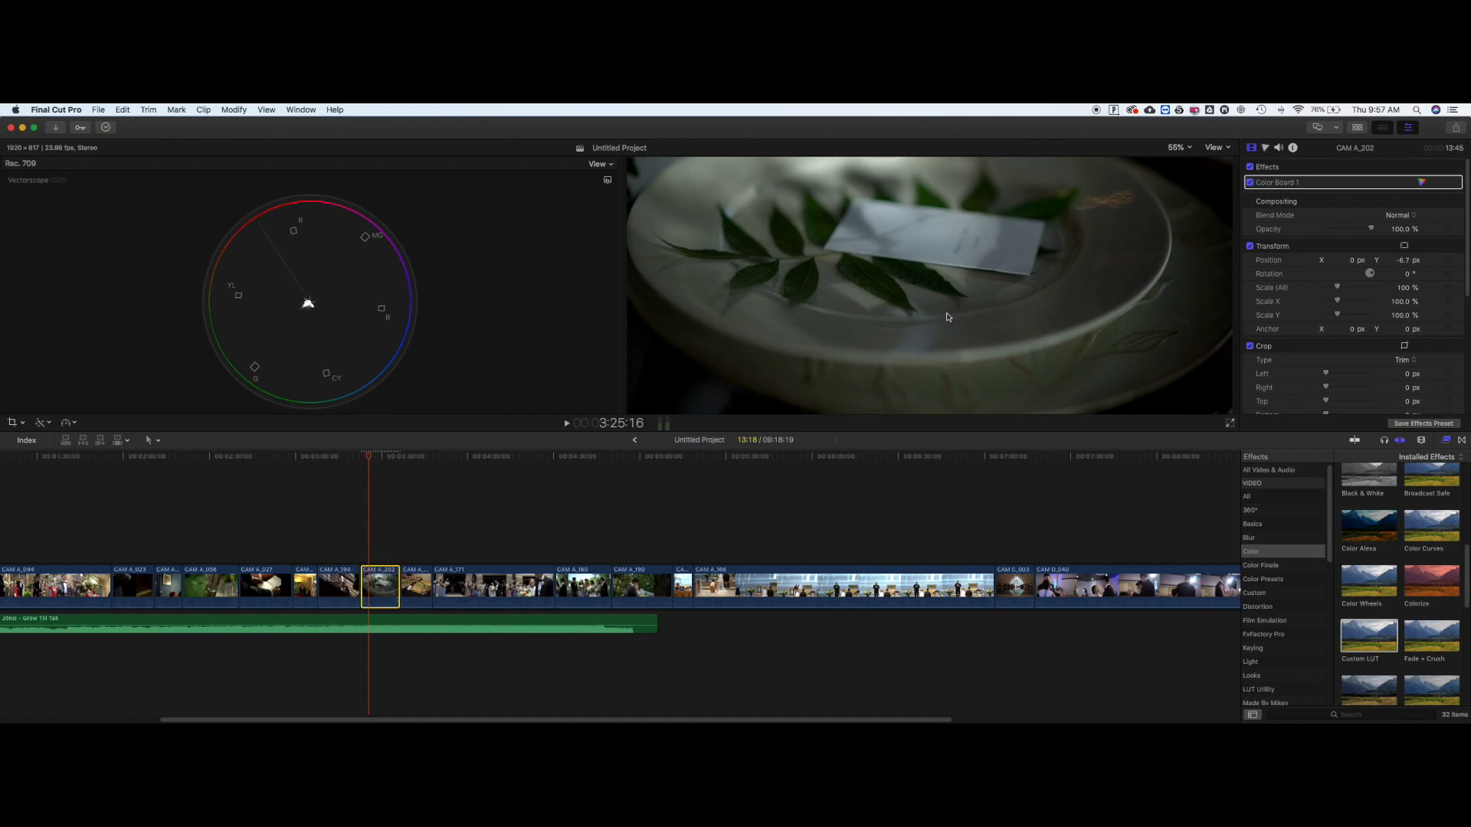
{"action": "left_click", "coordinate": [1344, 210]}
{"action": "left_click", "coordinate": [1346, 411]}
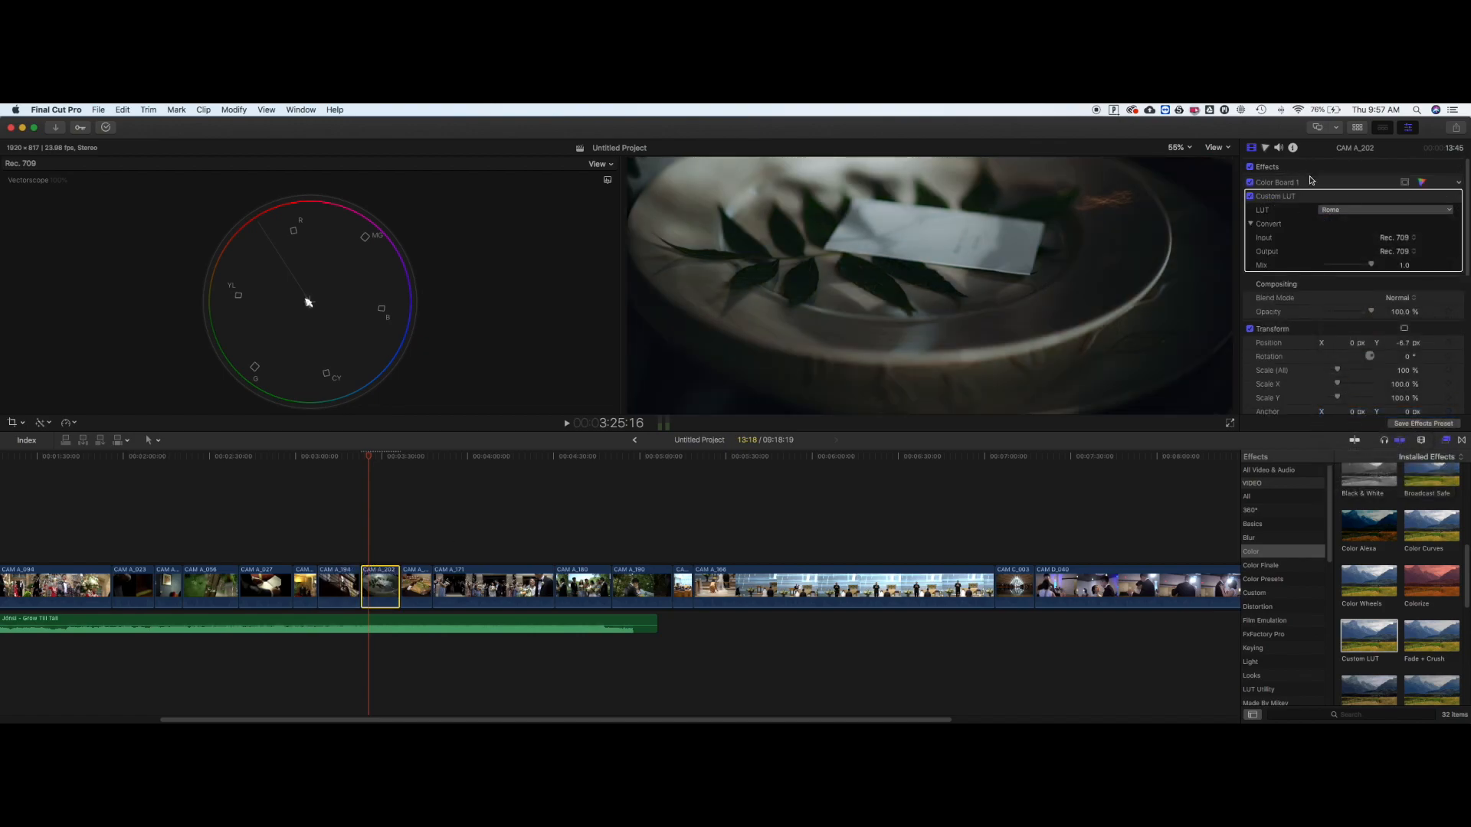
Play back the place card clip from near its start to review the LUT.
{"action": "left_click_drag", "start_coordinate": [370, 459], "coordinate": [362, 460]}
{"action": "key", "text": "space"}
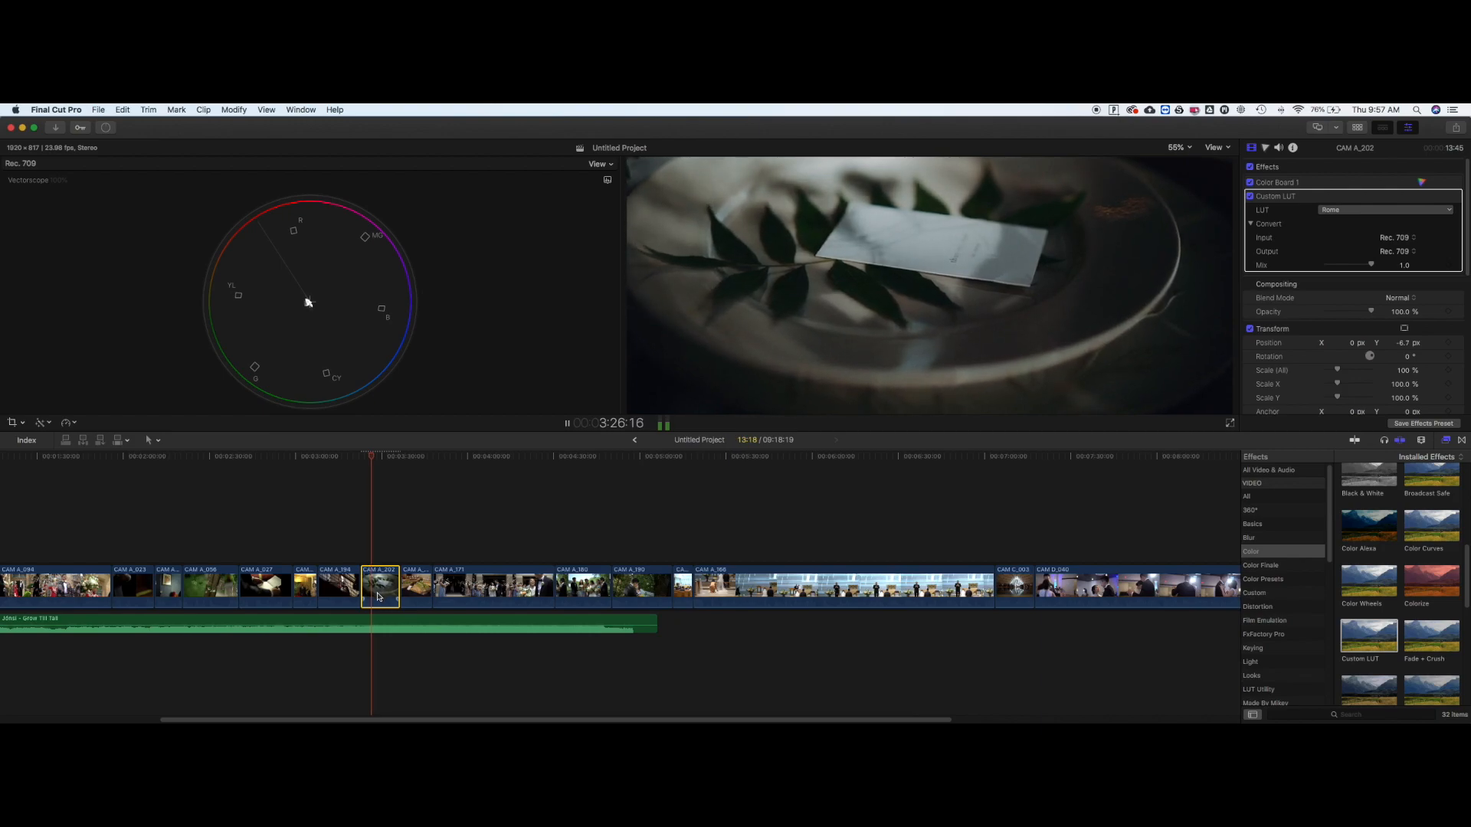
{"action": "key", "text": "space"}
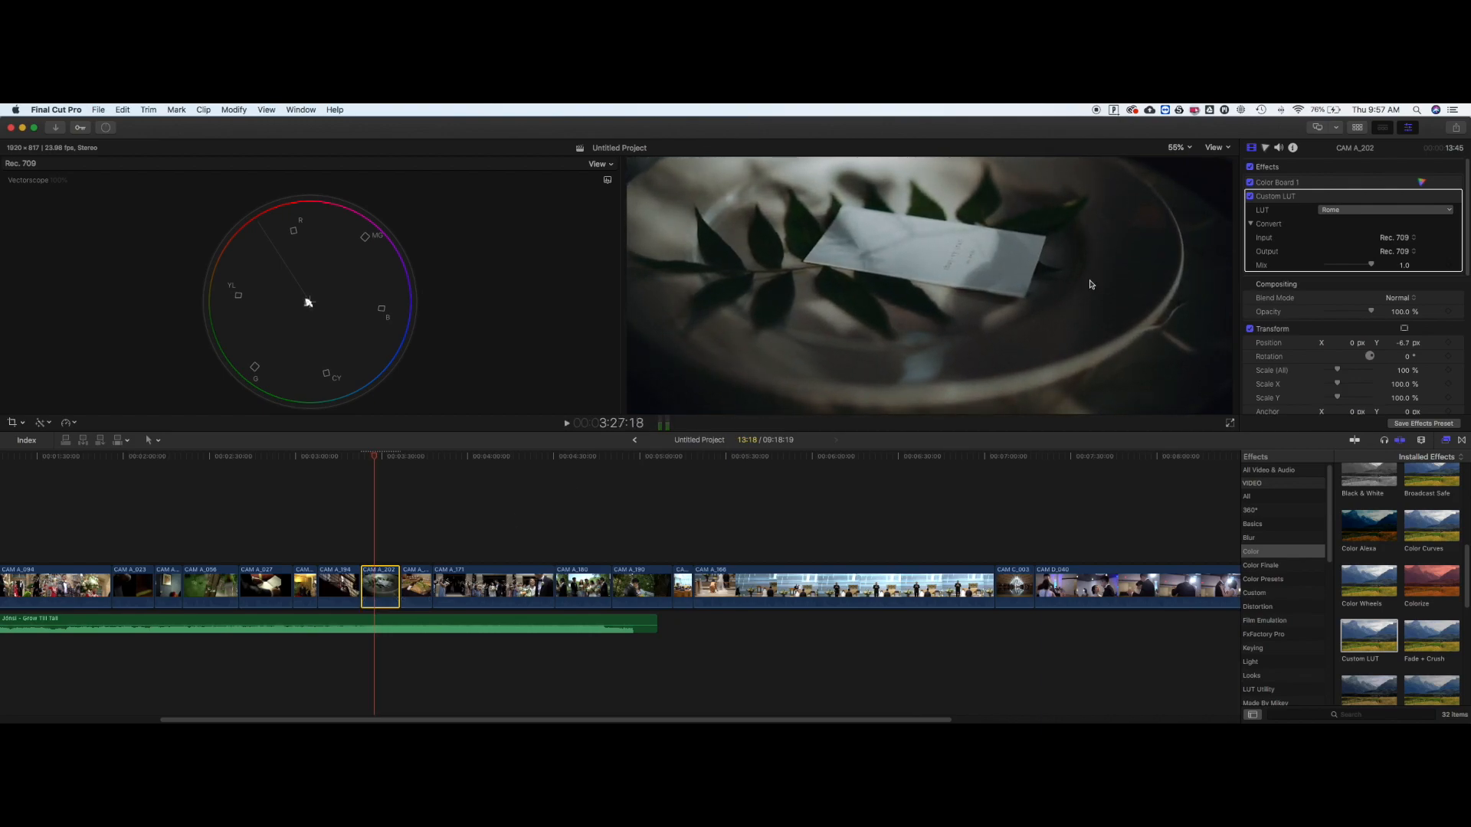
Raise the place card clip's highlights exposure to 21%, check its color settings and return to its effects list.
{"action": "left_click", "coordinate": [1421, 182]}
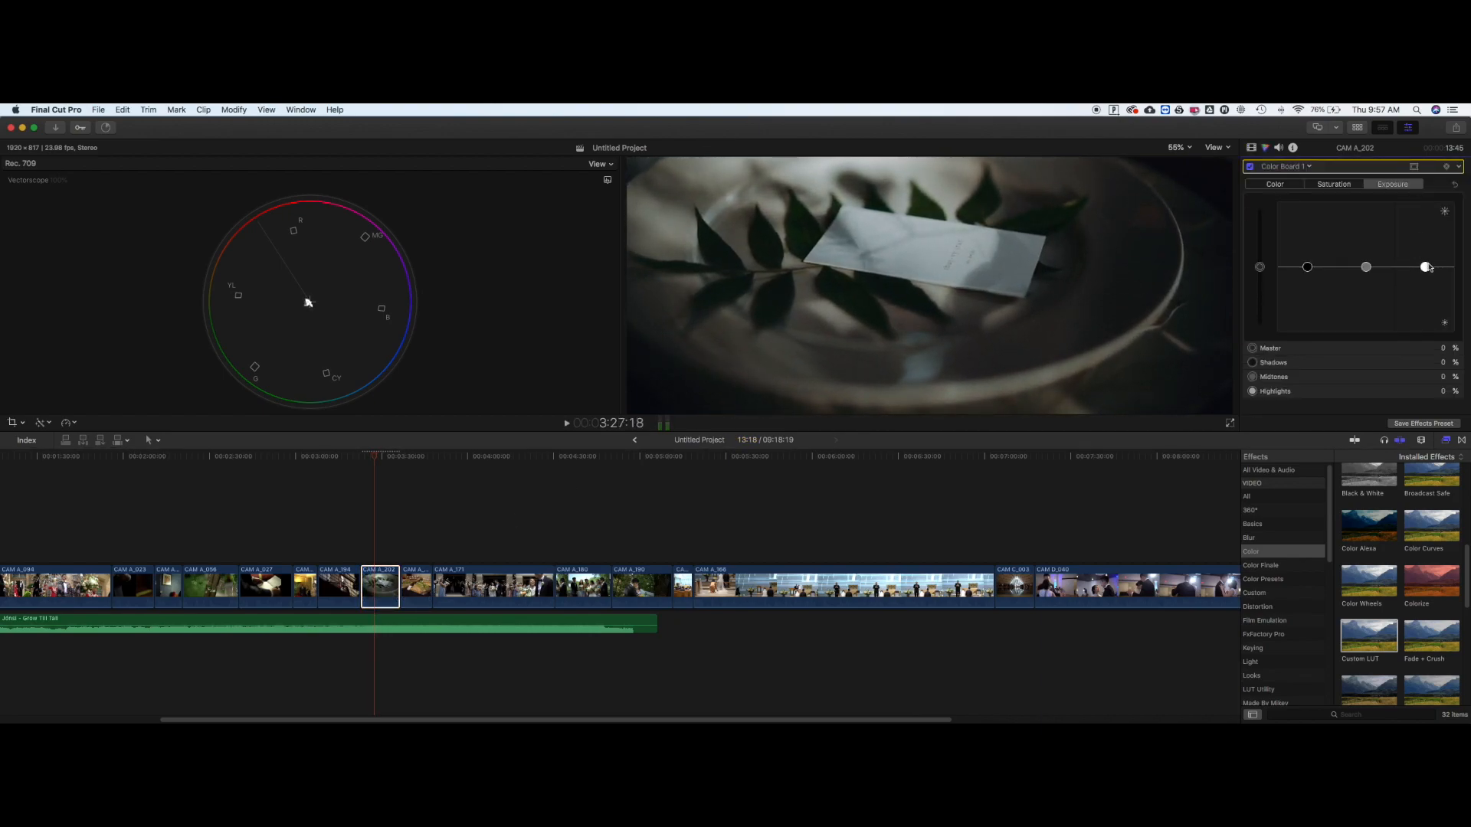
{"action": "left_click_drag", "start_coordinate": [1425, 267], "coordinate": [1424, 253]}
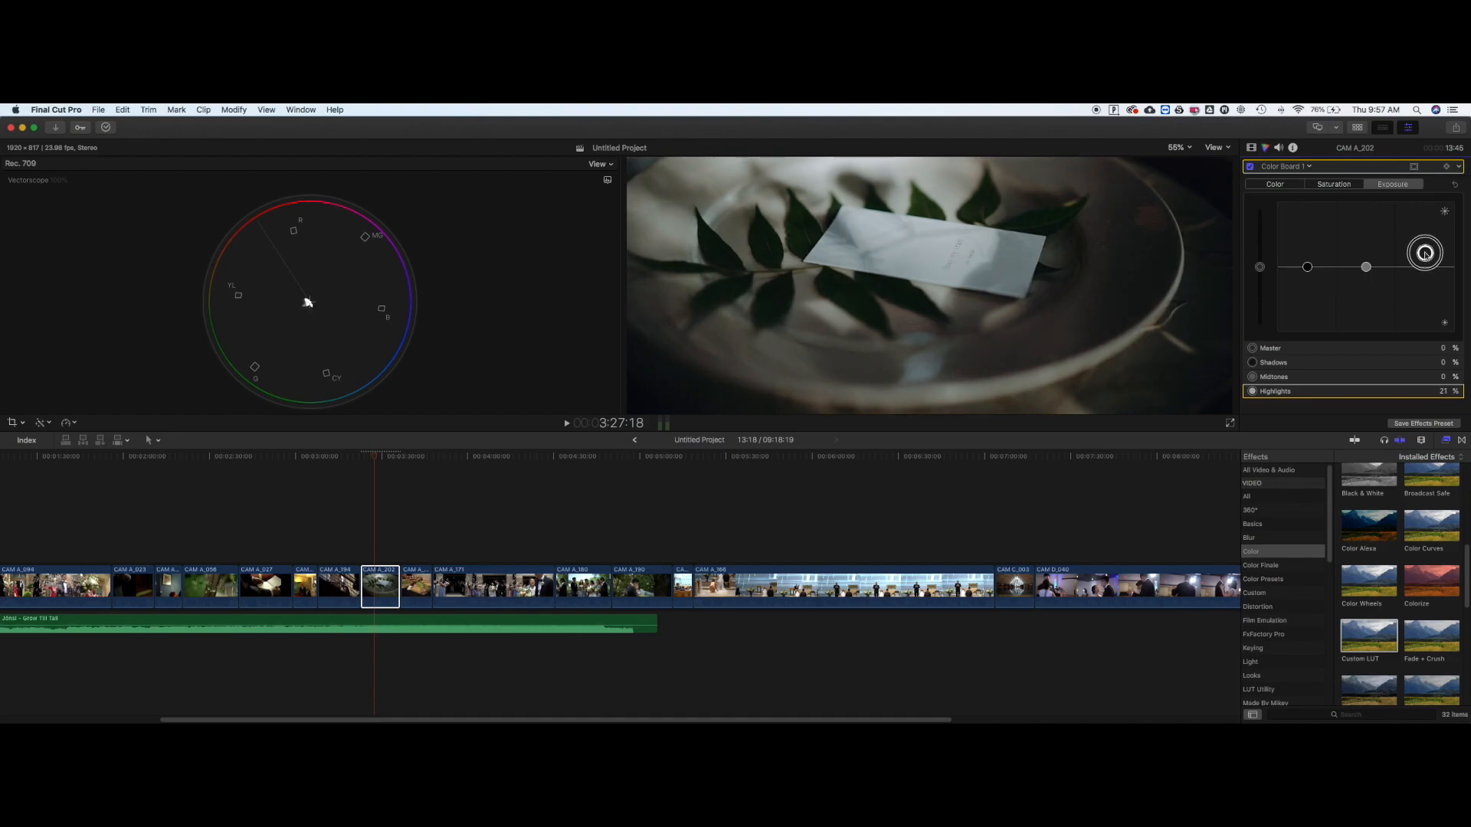
{"action": "left_click", "coordinate": [1275, 184]}
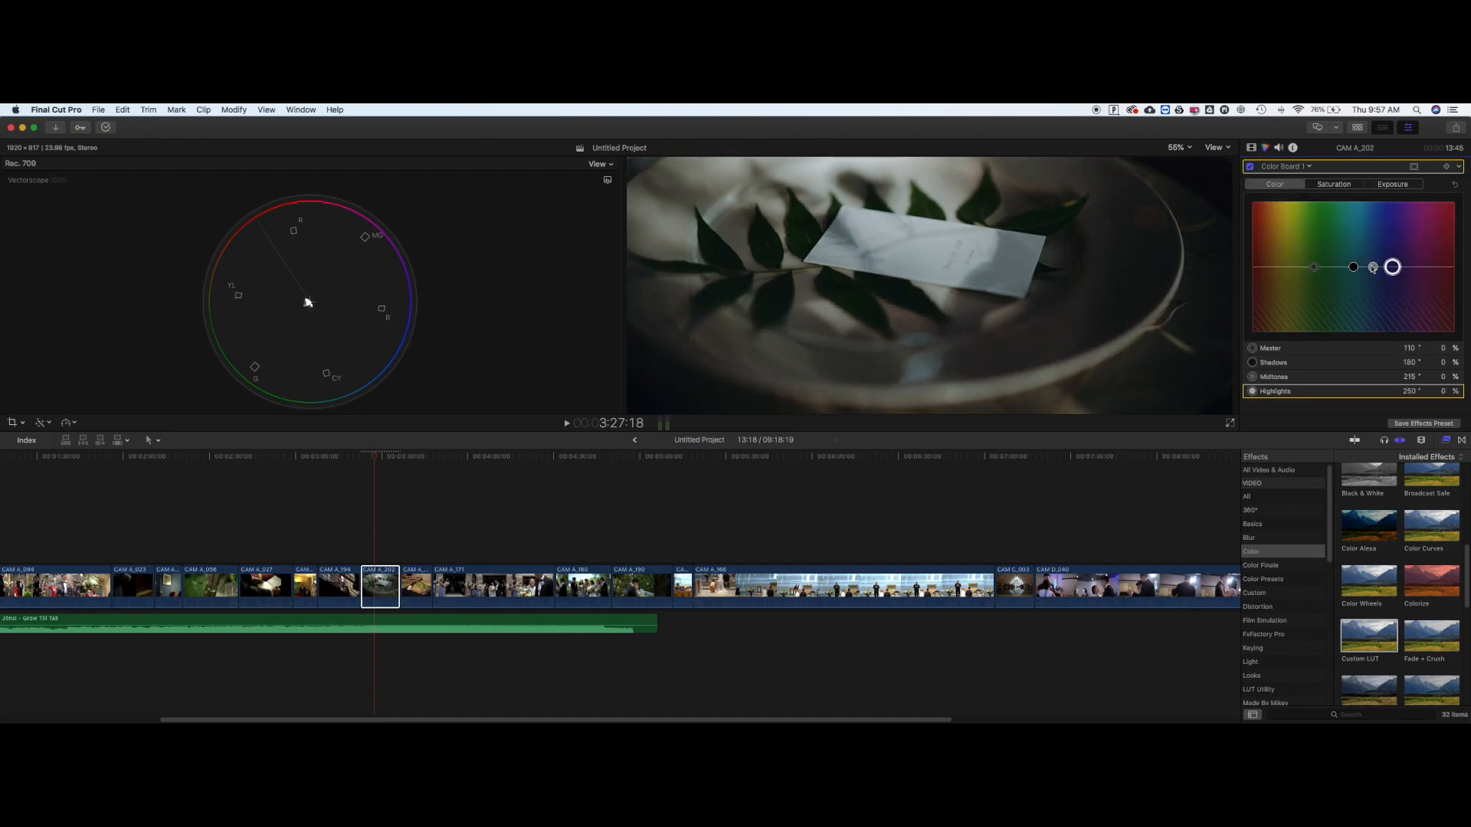
{"action": "left_click", "coordinate": [1251, 147]}
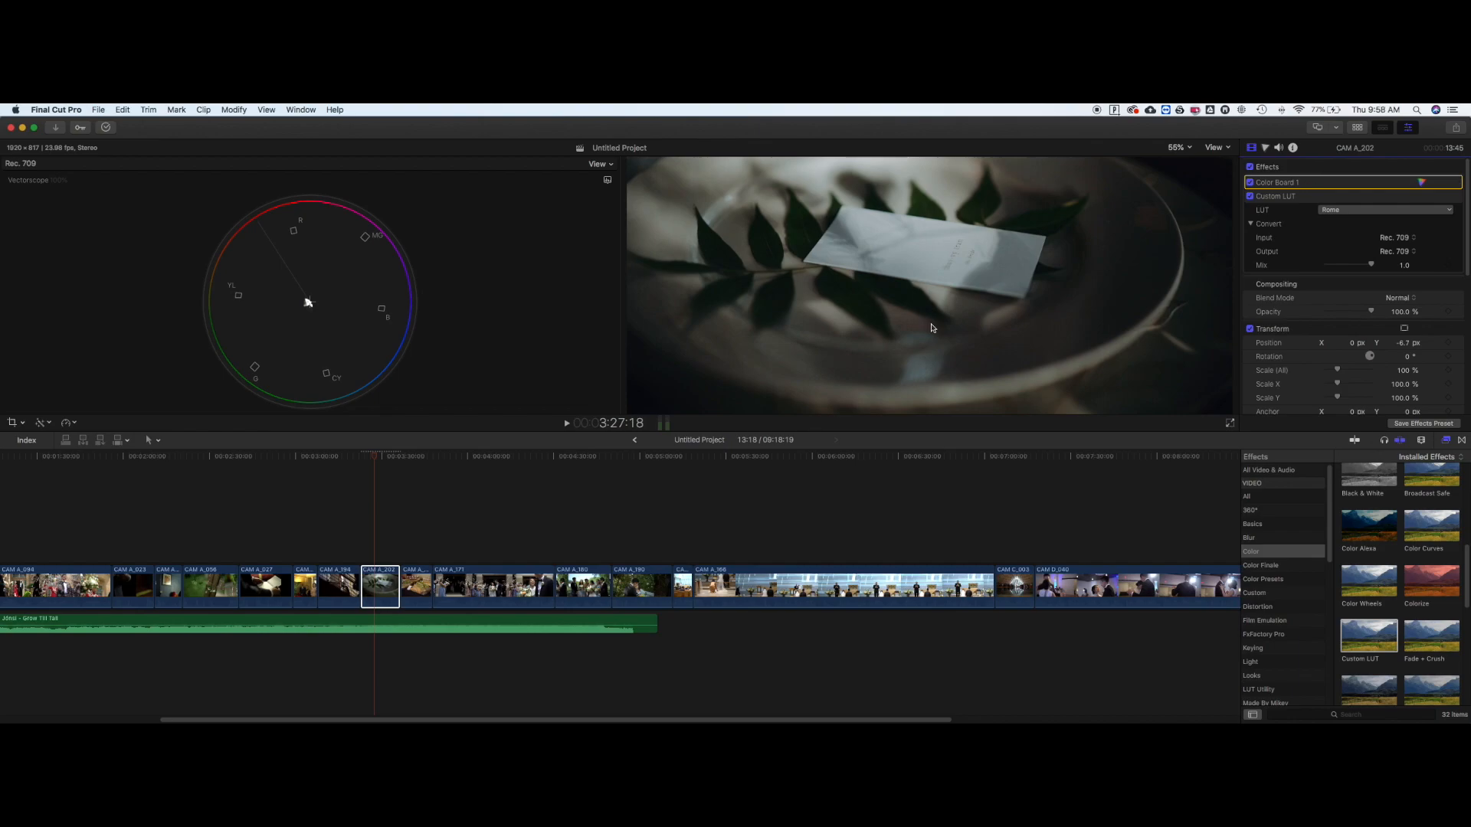
Copy the place card clip's effects and paste them as attributes onto the family and groomsman clip at 3:03:06.
{"action": "left_click", "coordinate": [373, 460]}
{"action": "left_click_drag", "start_coordinate": [372, 459], "coordinate": [305, 463]}
{"action": "left_click", "coordinate": [310, 582]}
{"action": "left_click", "coordinate": [379, 586]}
{"action": "left_click", "coordinate": [307, 582]}
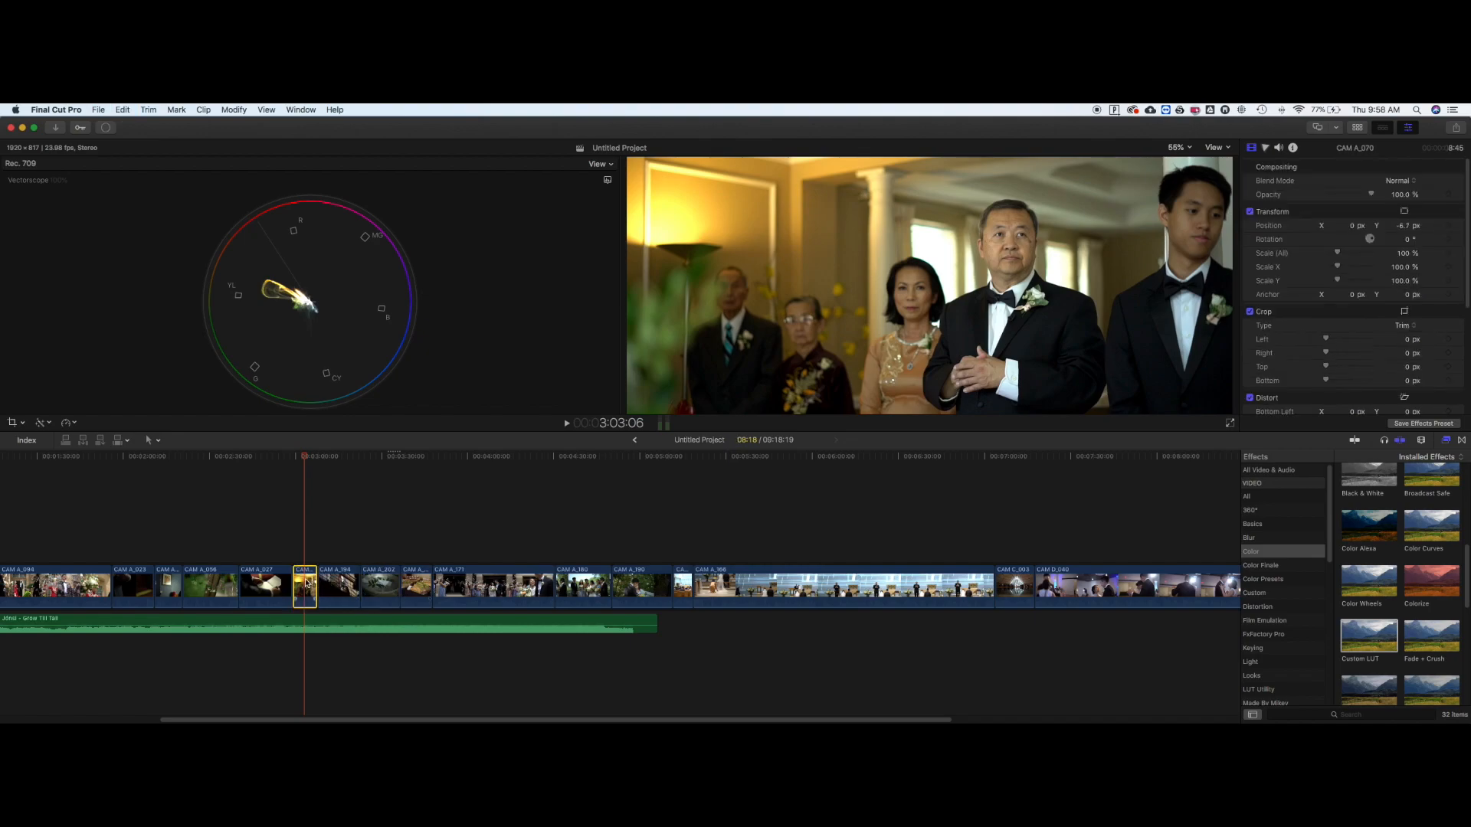
{"action": "key", "text": "super+shift+v"}
{"action": "key", "text": "Return"}
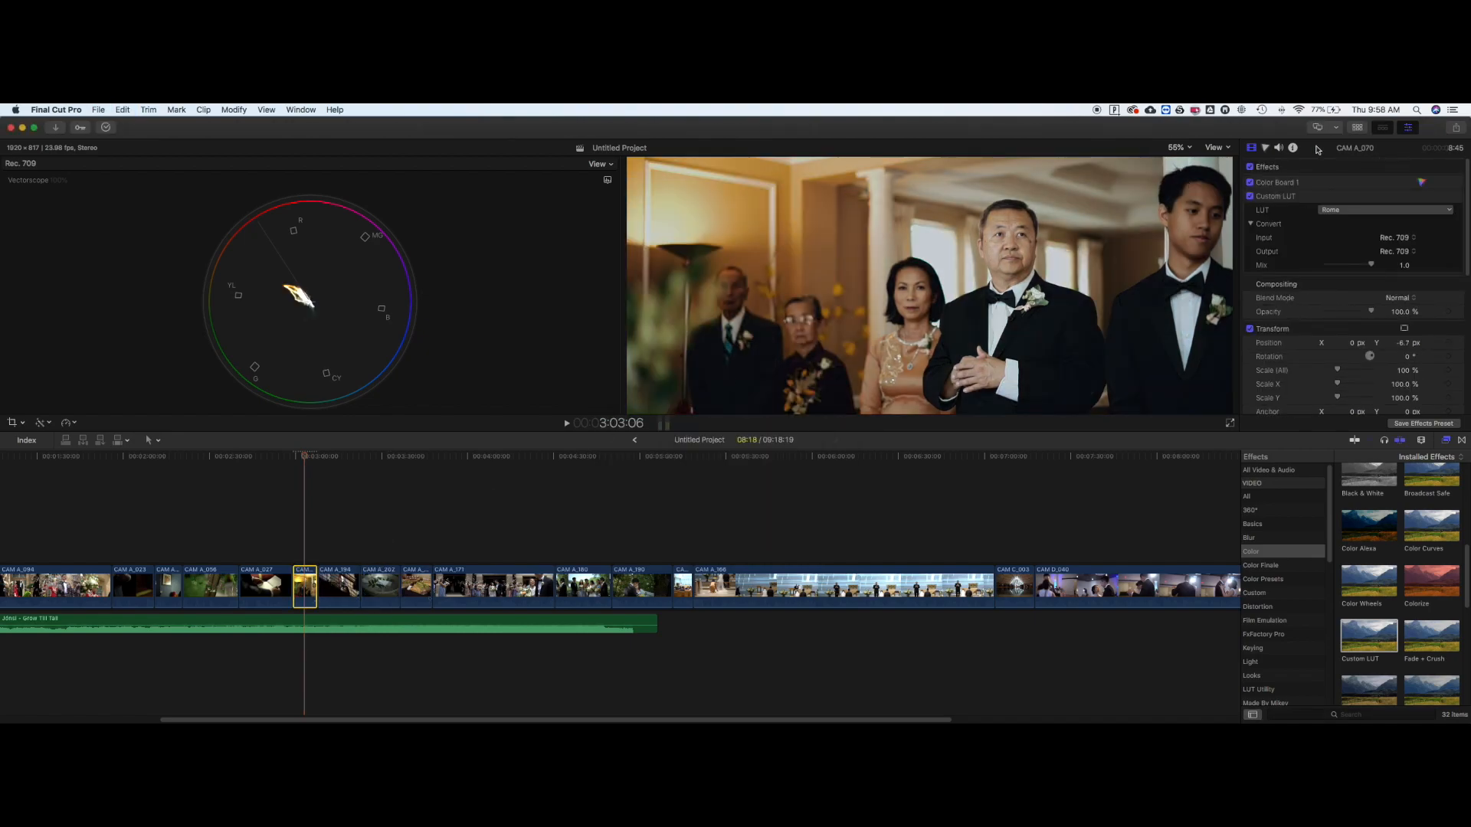
Lower the family clip's highlights exposure to -37% in its Color Board.
{"action": "left_click", "coordinate": [1355, 189]}
{"action": "left_click", "coordinate": [1356, 188]}
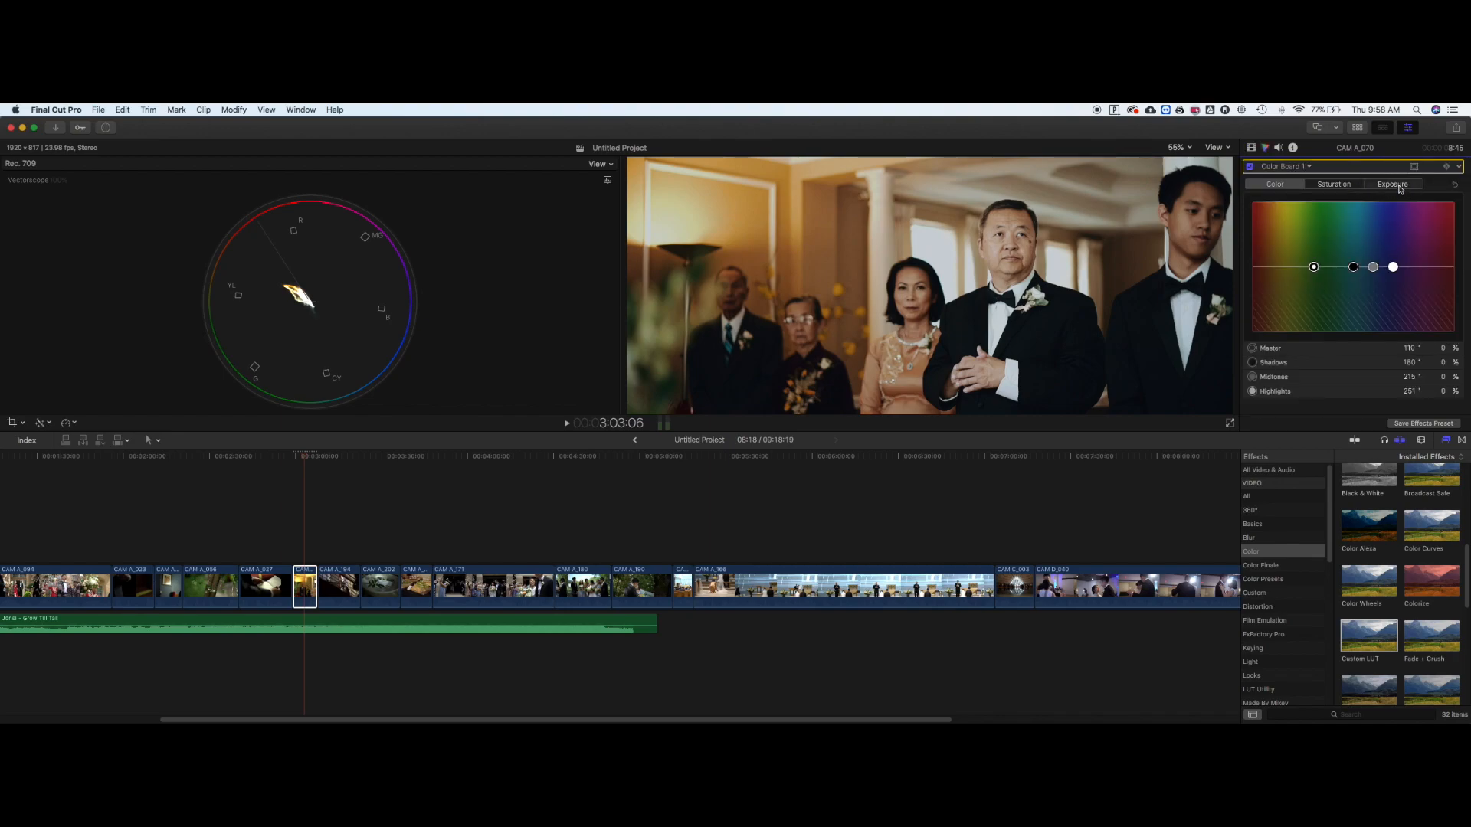
{"action": "left_click", "coordinate": [1401, 184]}
{"action": "left_click", "coordinate": [1425, 270]}
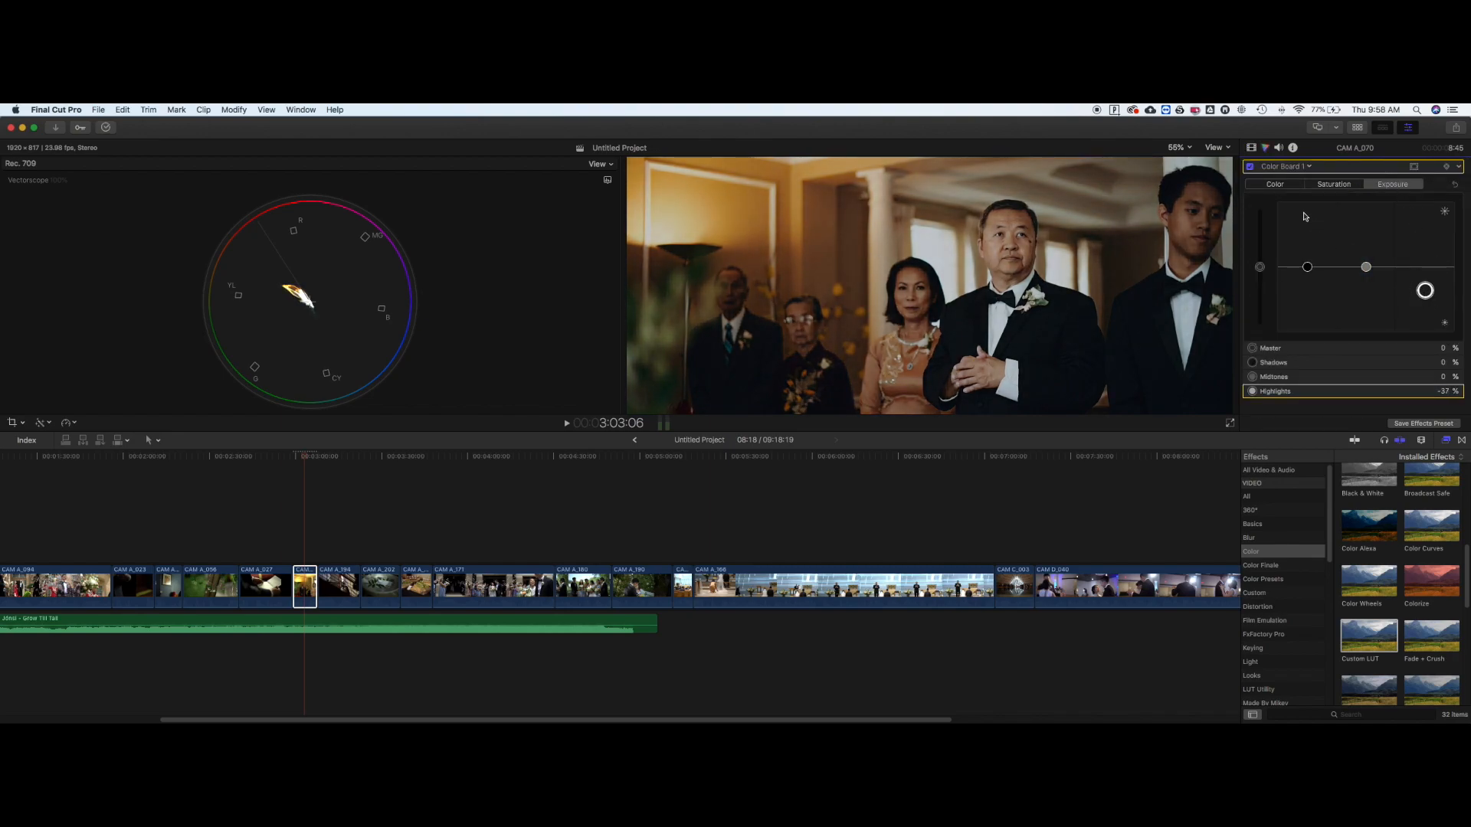
Set the family clip's master color to 61°, -2%, shadows to 136°, -5% and midtones to 206°, 14%, and review its exposure and saturation.
{"action": "left_click", "coordinate": [1284, 186]}
{"action": "left_click_drag", "start_coordinate": [1377, 268], "coordinate": [1287, 269]}
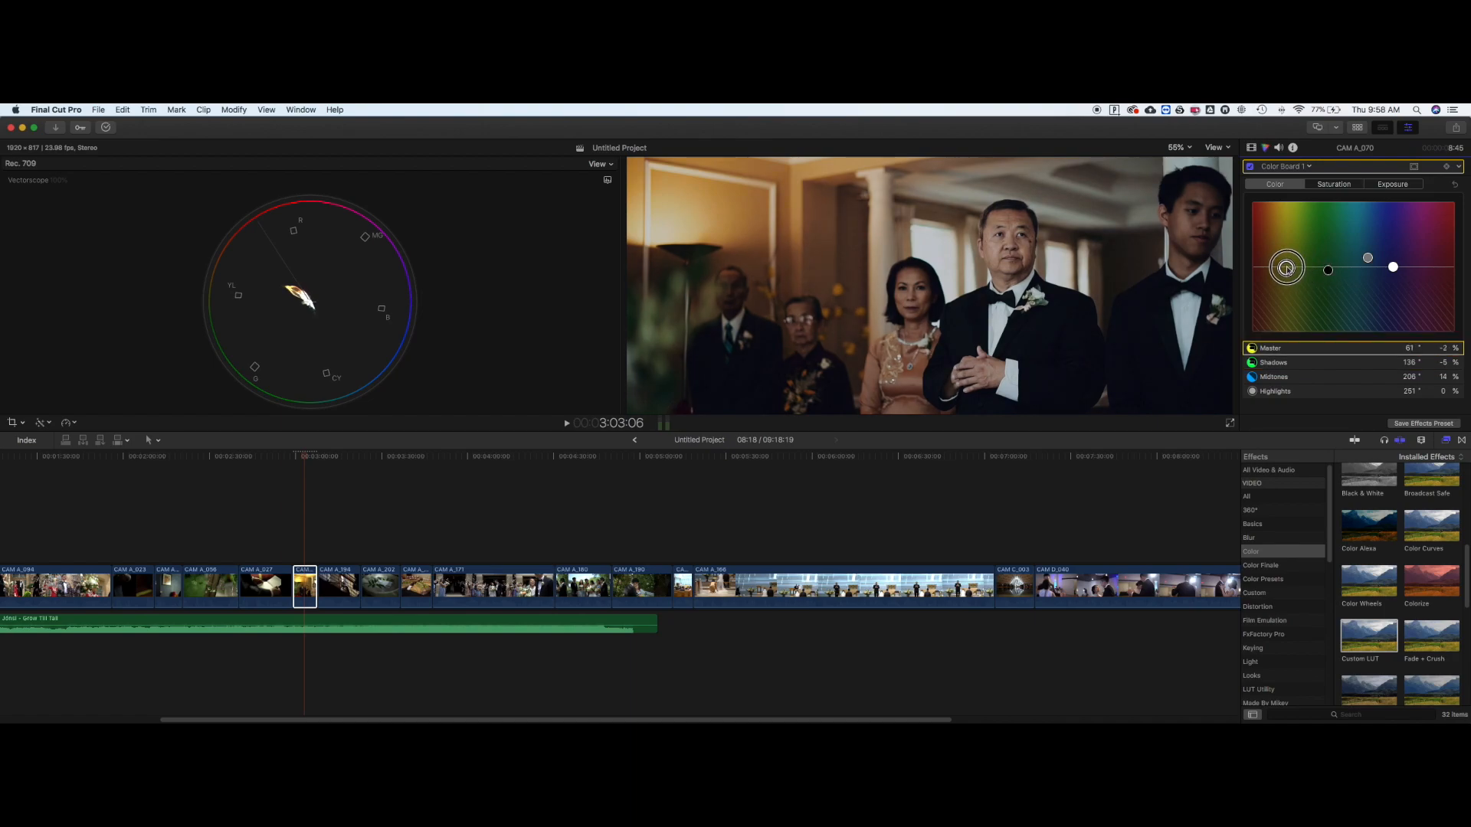
{"action": "left_click", "coordinate": [1392, 185]}
{"action": "left_click_drag", "start_coordinate": [1421, 287], "coordinate": [1366, 271]}
{"action": "left_click", "coordinate": [1352, 184]}
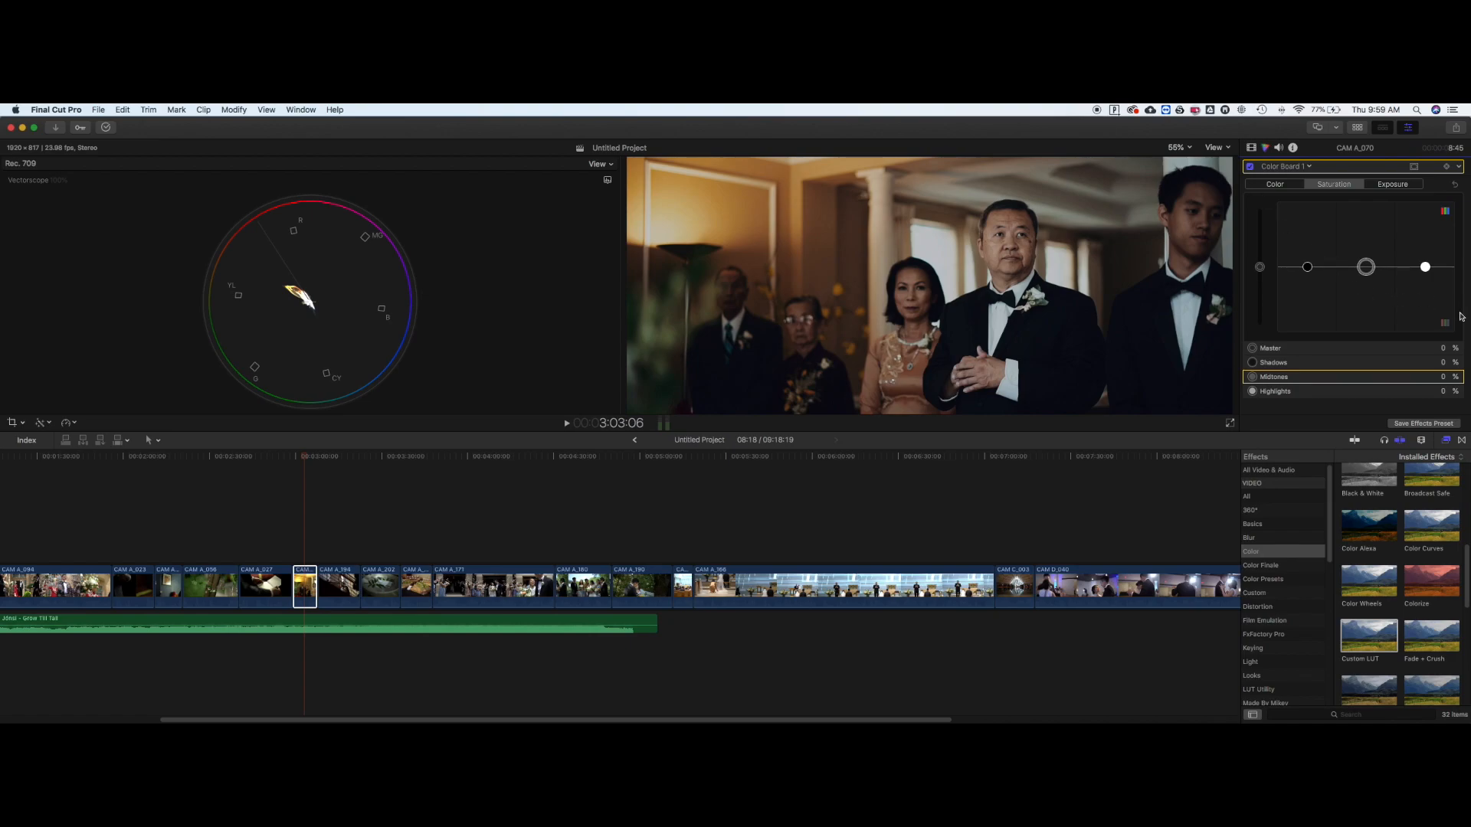
Add a second Custom LUT to the family clip, try filterSavannah and set it to filterBW.
{"action": "left_click_drag", "start_coordinate": [1369, 635], "coordinate": [305, 588]}
{"action": "left_click", "coordinate": [1251, 147]}
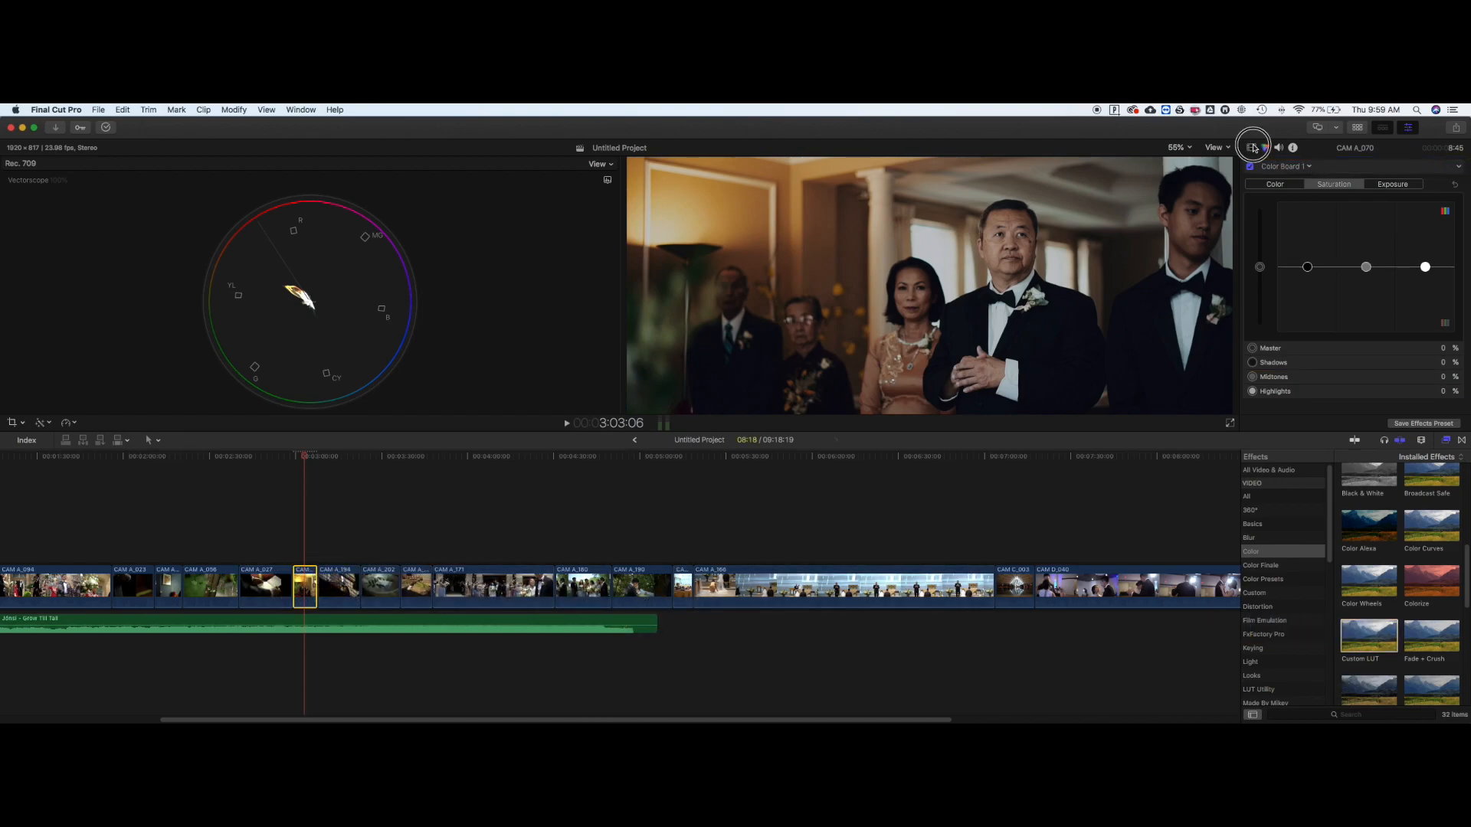
{"action": "left_click", "coordinate": [1353, 301]}
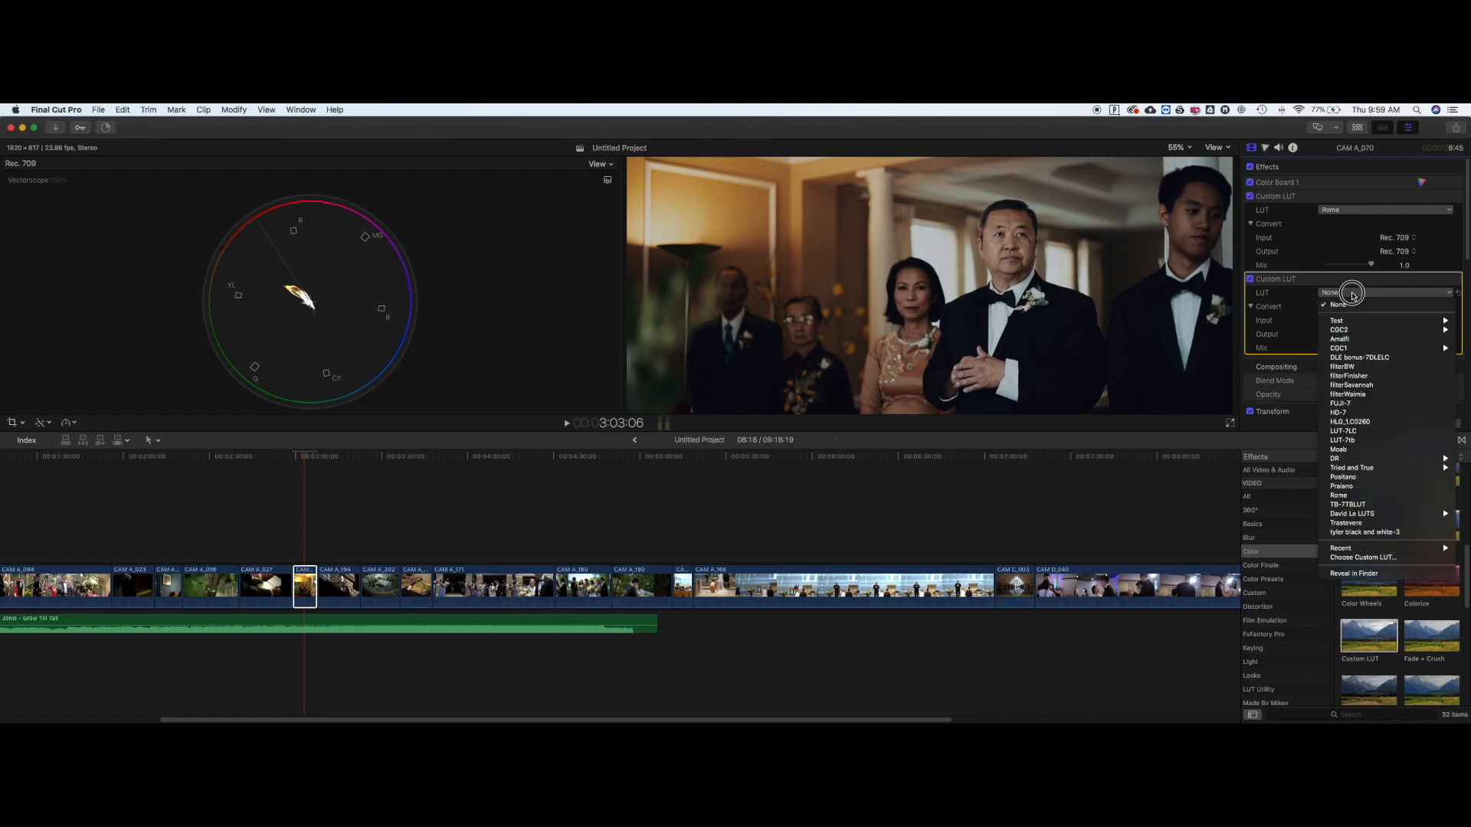
{"action": "left_click", "coordinate": [1365, 386]}
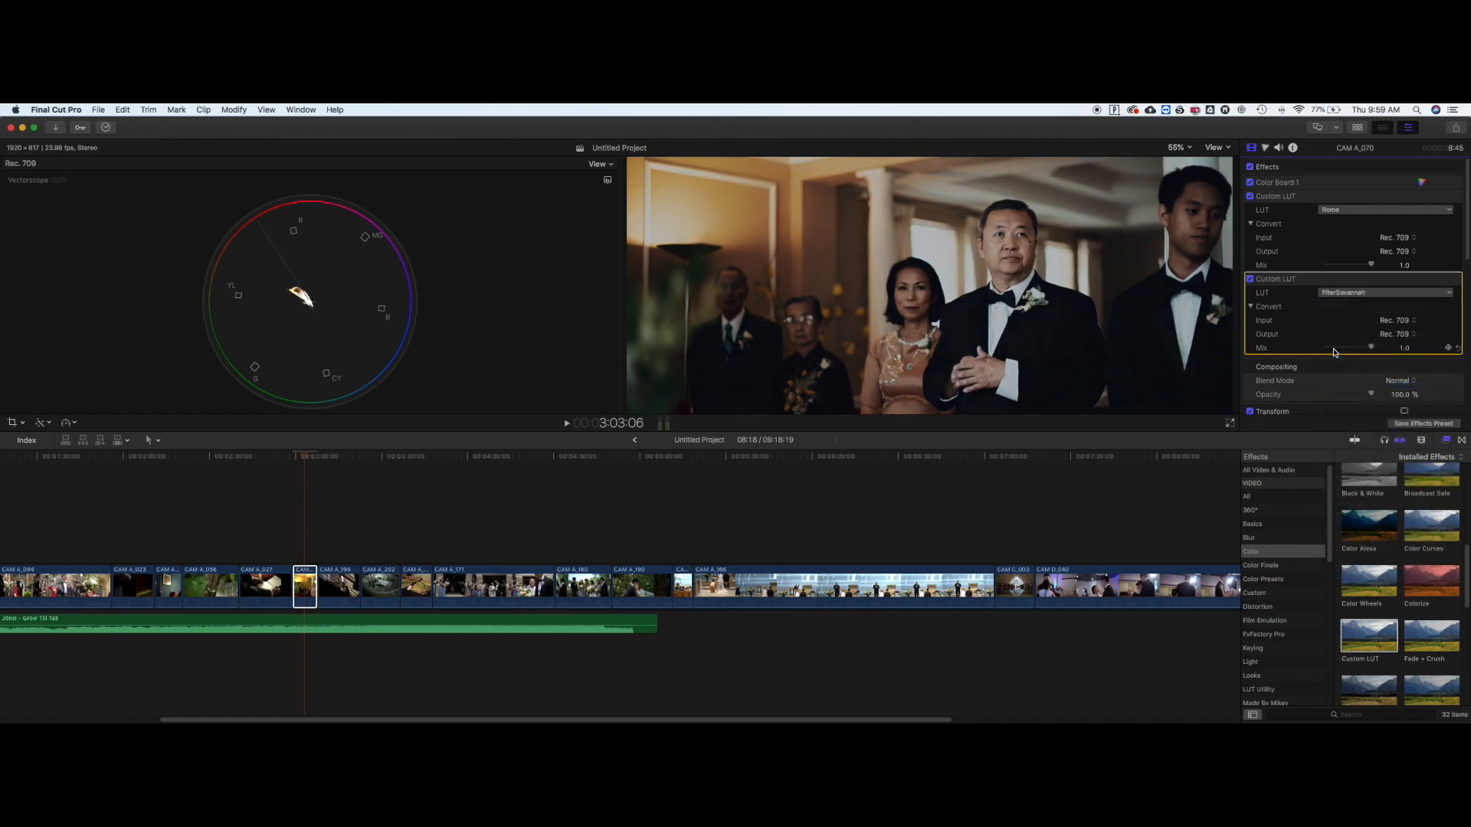
{"action": "left_click", "coordinate": [1350, 295]}
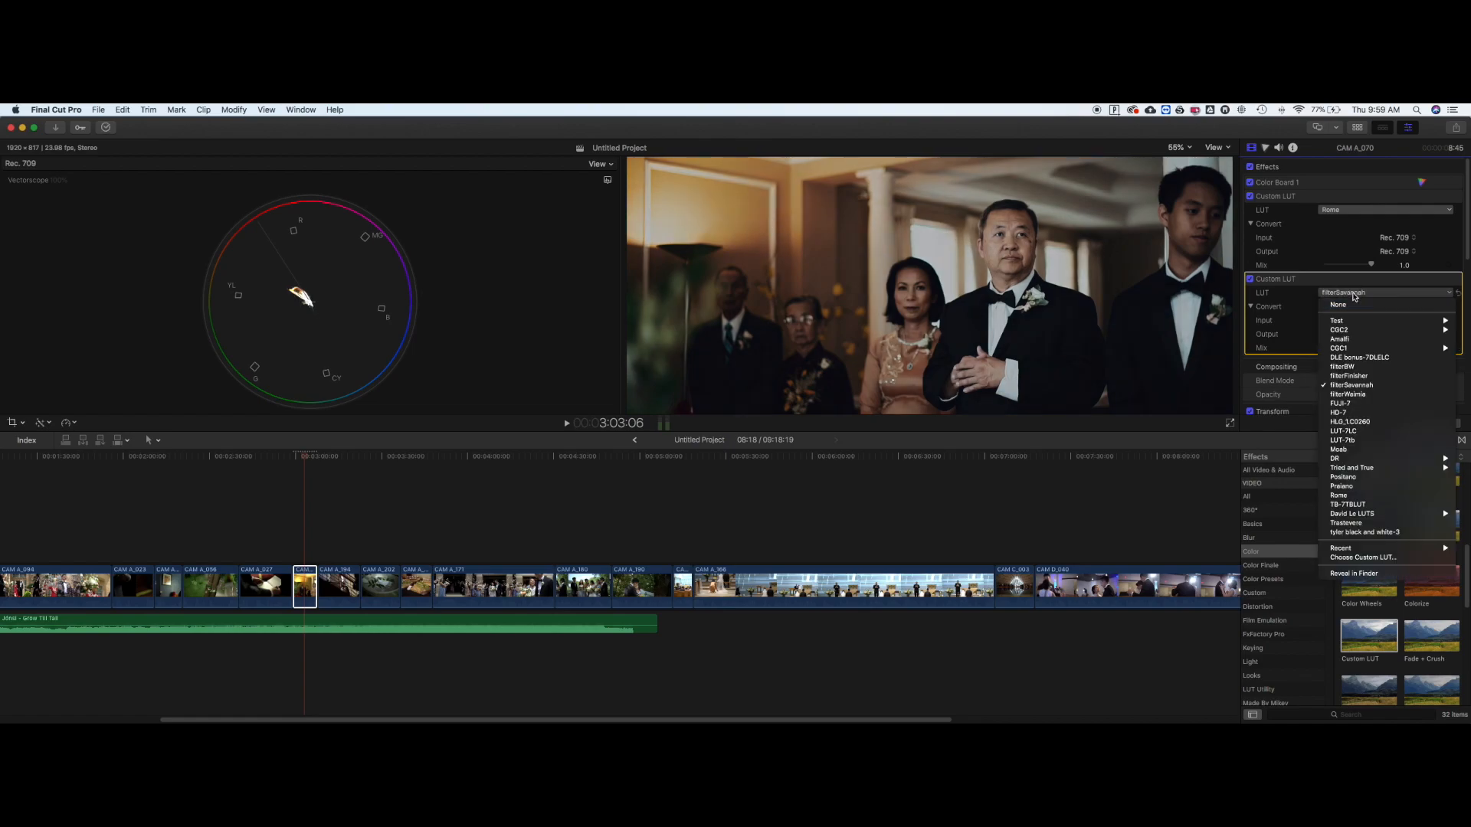
{"action": "left_click", "coordinate": [1350, 367]}
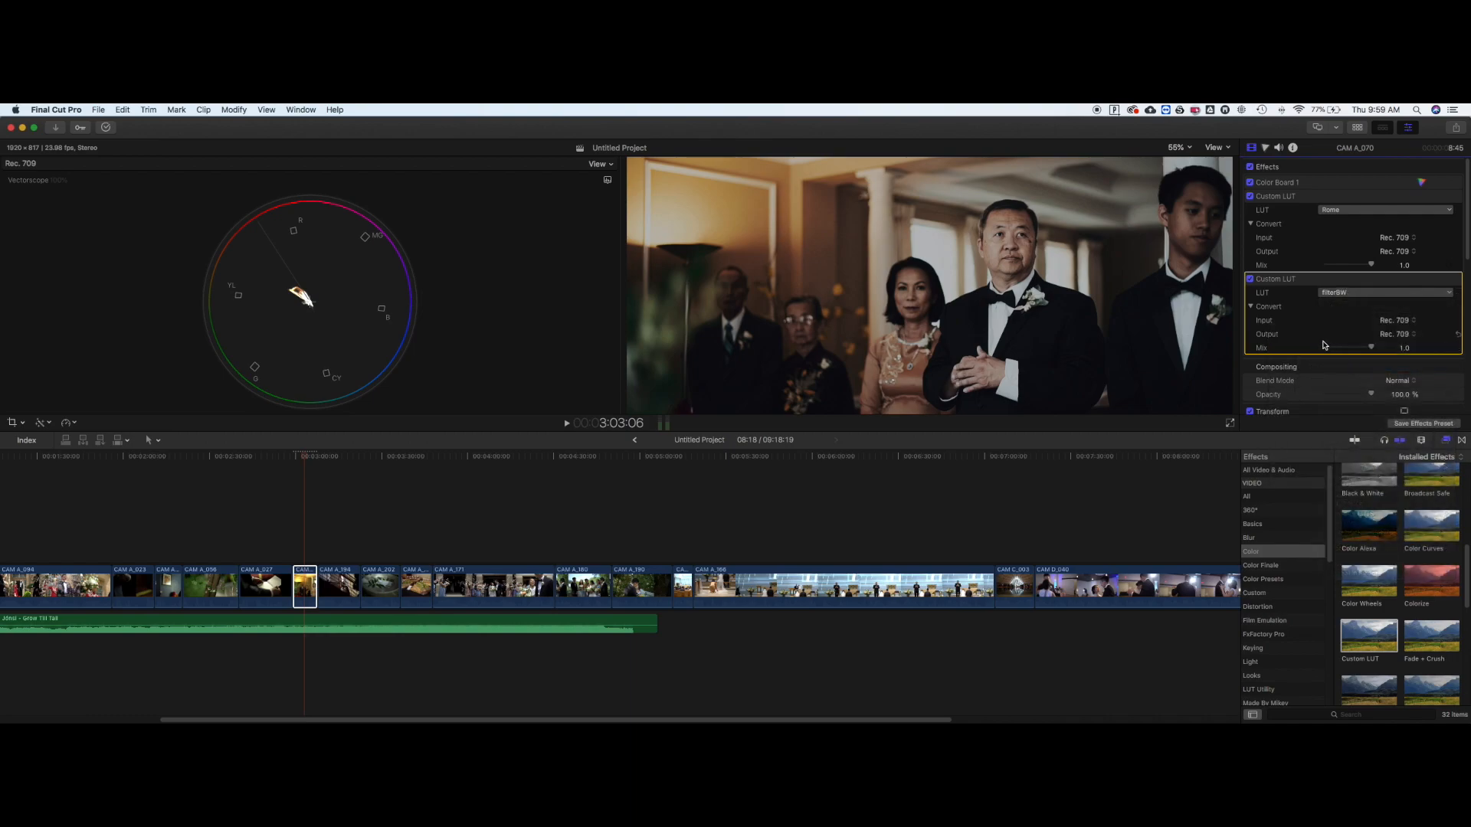
Compare the family clip with its Color Board off and on, and disable the filterBW Custom LUT.
{"action": "left_click", "coordinate": [1250, 182]}
{"action": "left_click", "coordinate": [1251, 183]}
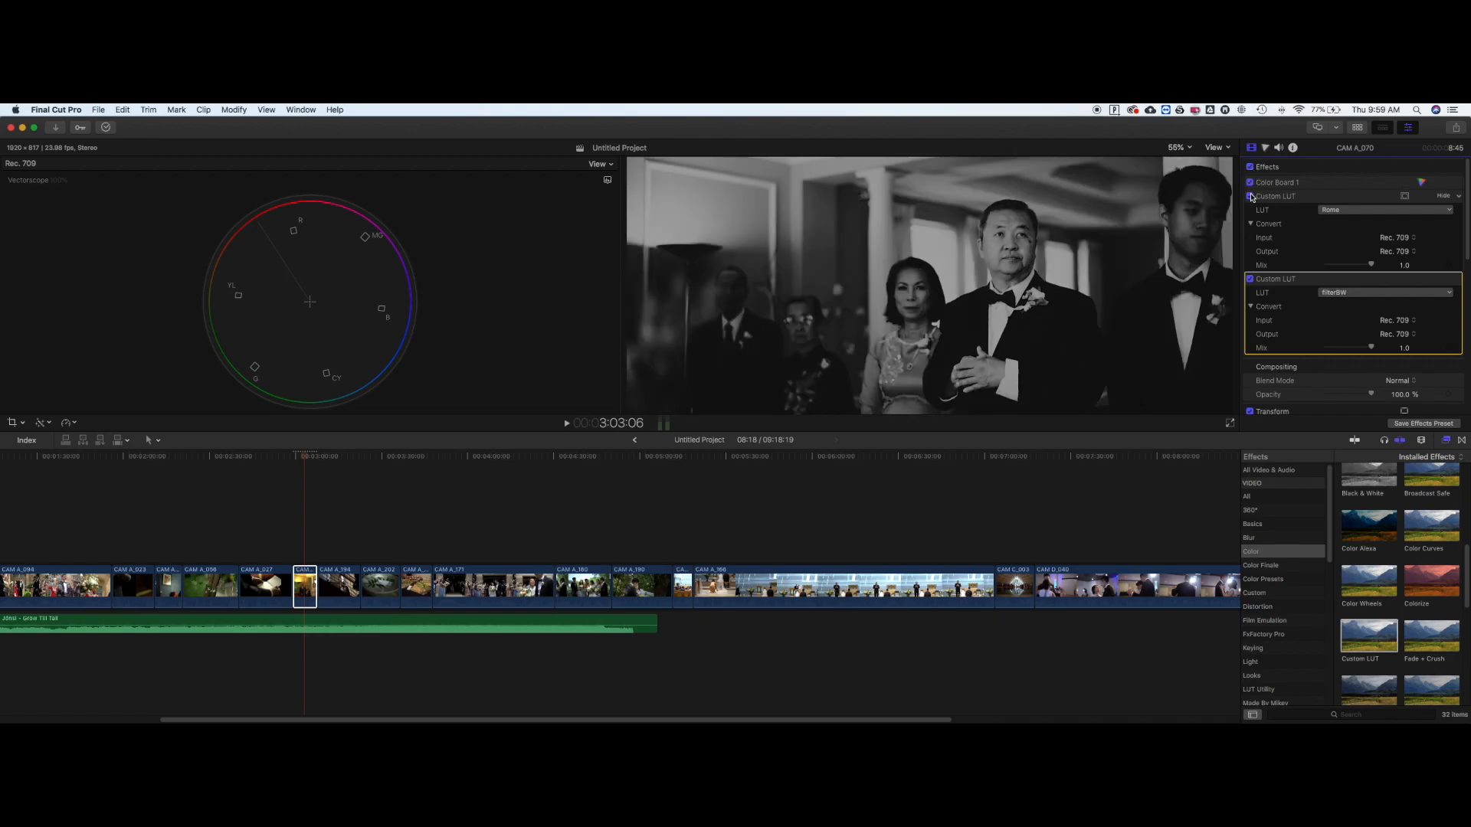
{"action": "left_click", "coordinate": [1250, 279]}
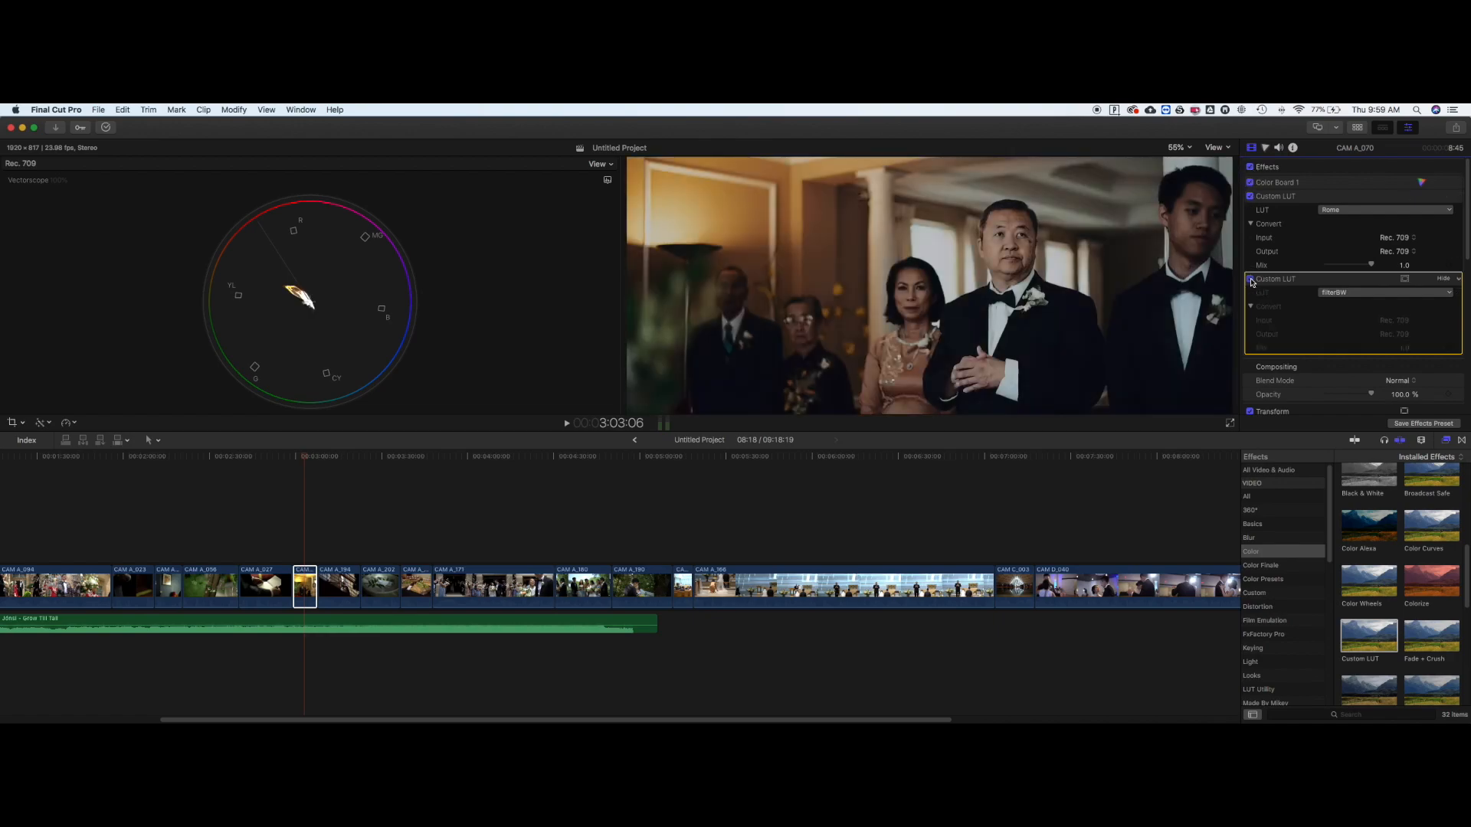